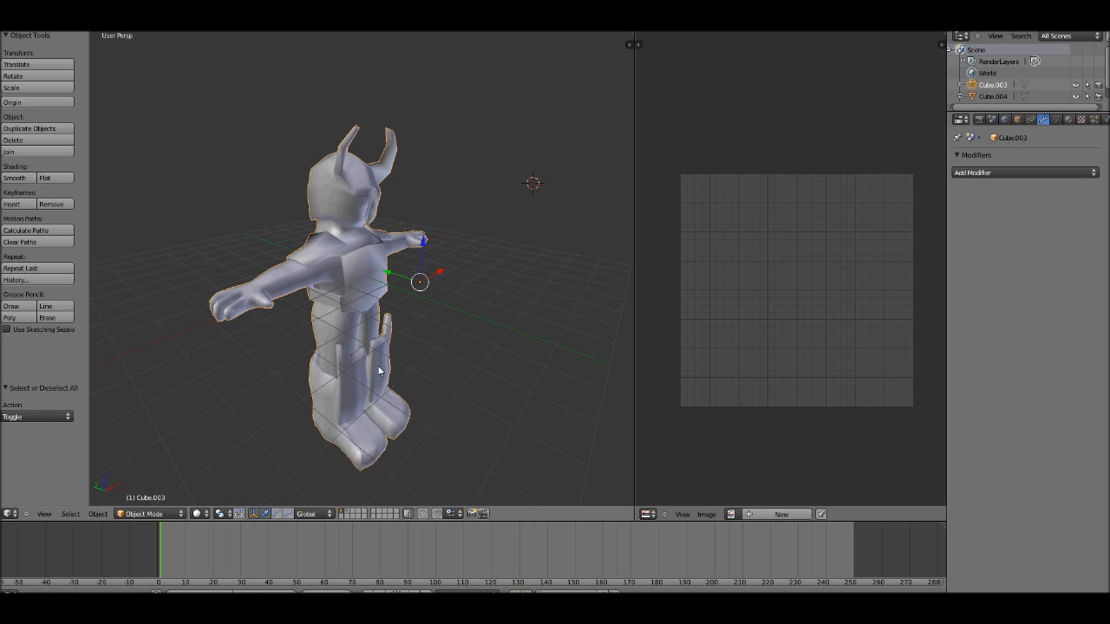
# Step: Enter edit mode on the horned character and keep its whole mesh selected to show the UV layout
pyautogui.moveTo(378, 370); pyautogui.dragTo(401, 309, button='middle')
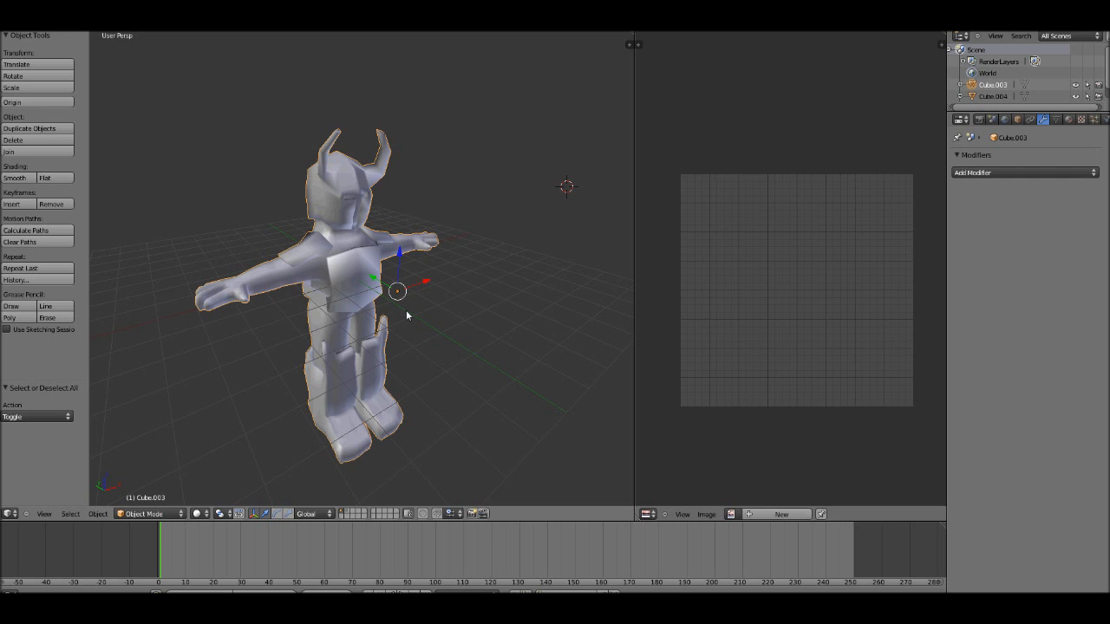
pyautogui.scroll(4, 406, 316)
pyautogui.scroll(-6, 406, 316)
pyautogui.press('Tab')
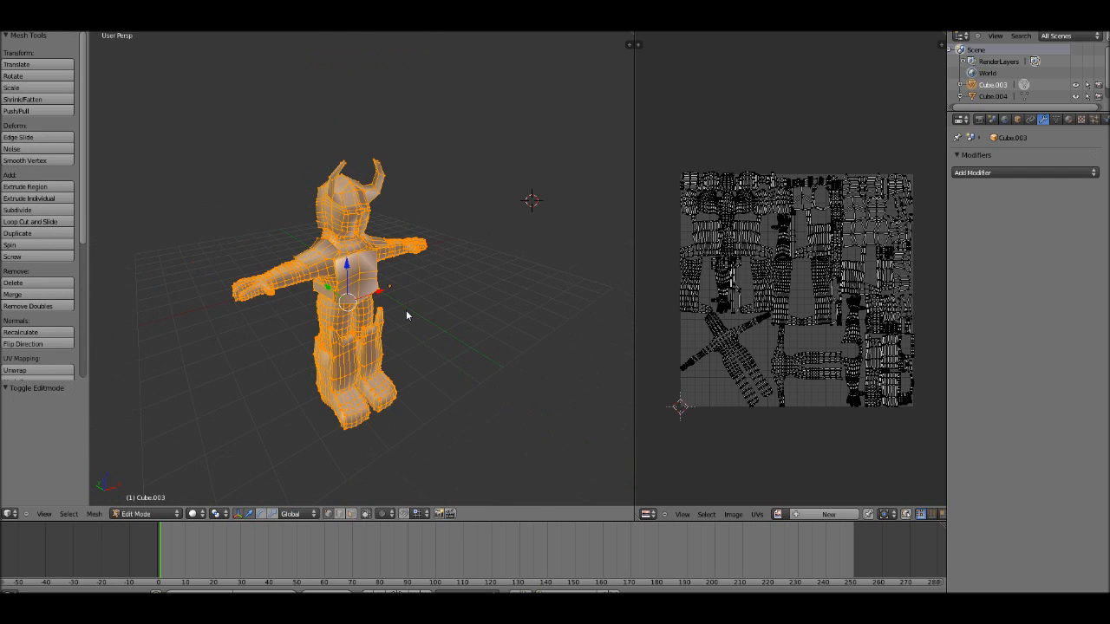
pyautogui.scroll(1, 406, 310)
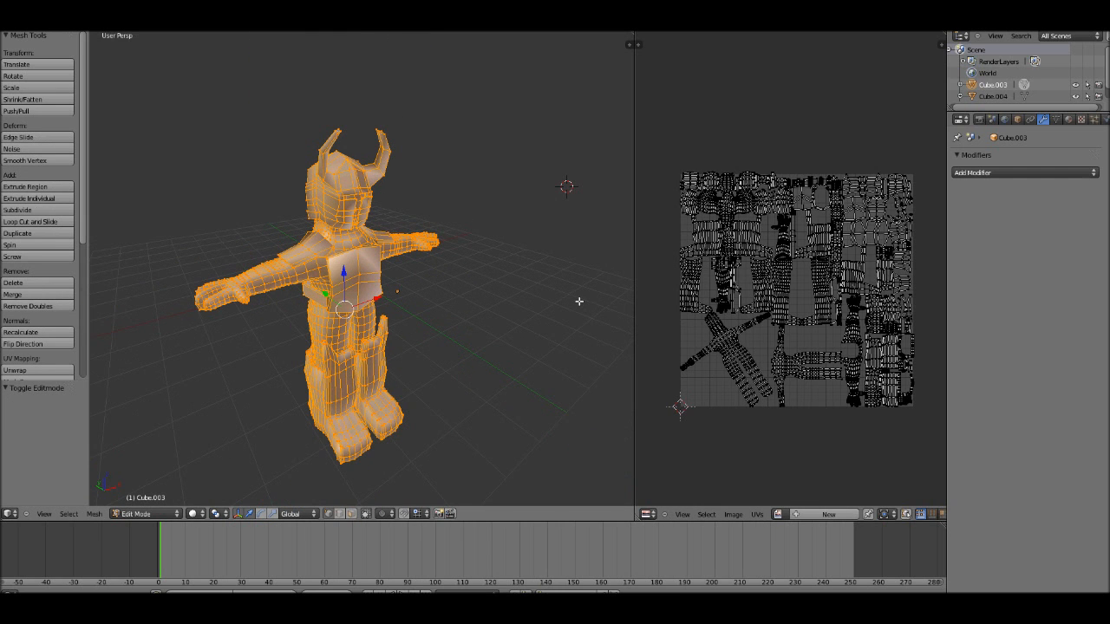
pyautogui.moveTo(569, 297); pyautogui.dragTo(488, 300, button='middle')
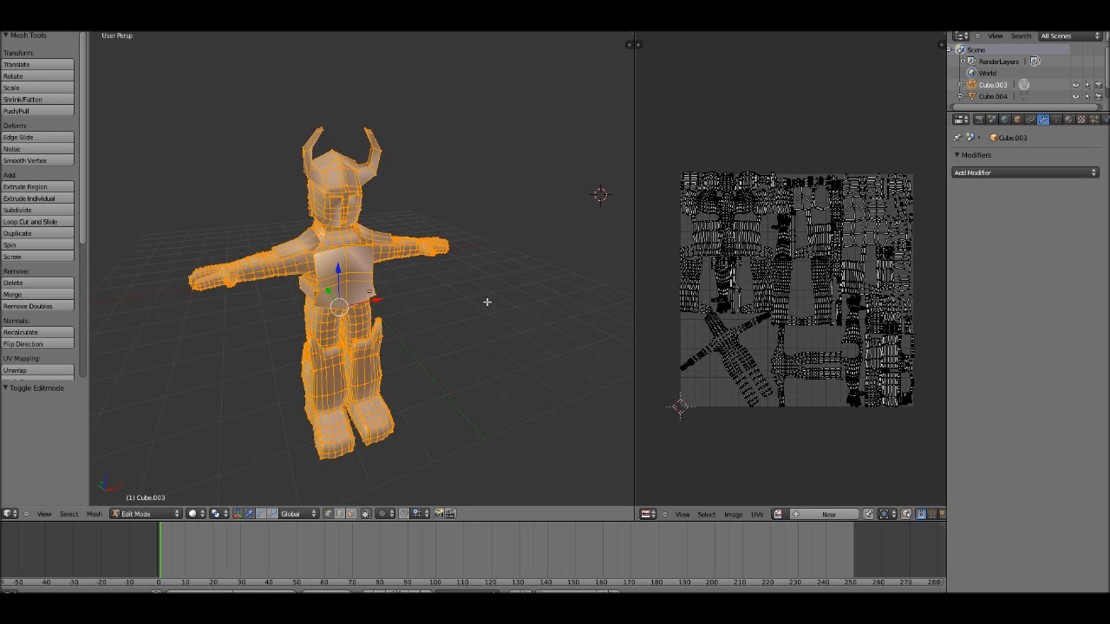
pyautogui.press('a')
pyautogui.press('a')
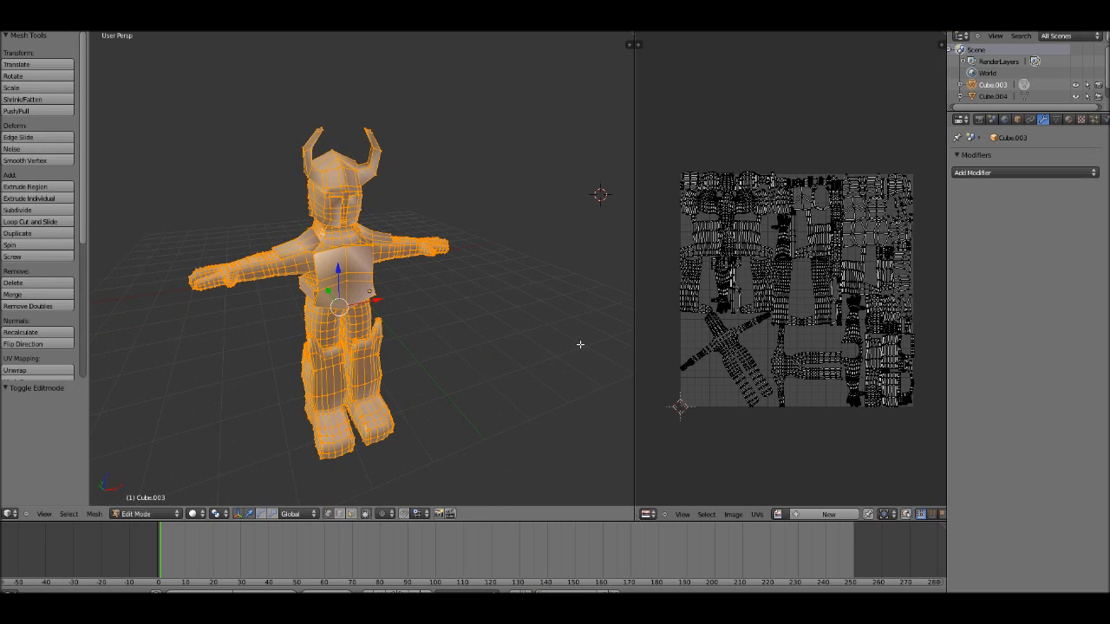
# Step: Create a black 1024 by 1024 image named untitled without alpha for the UV layout, and return to object mode
pyautogui.click(804, 518)
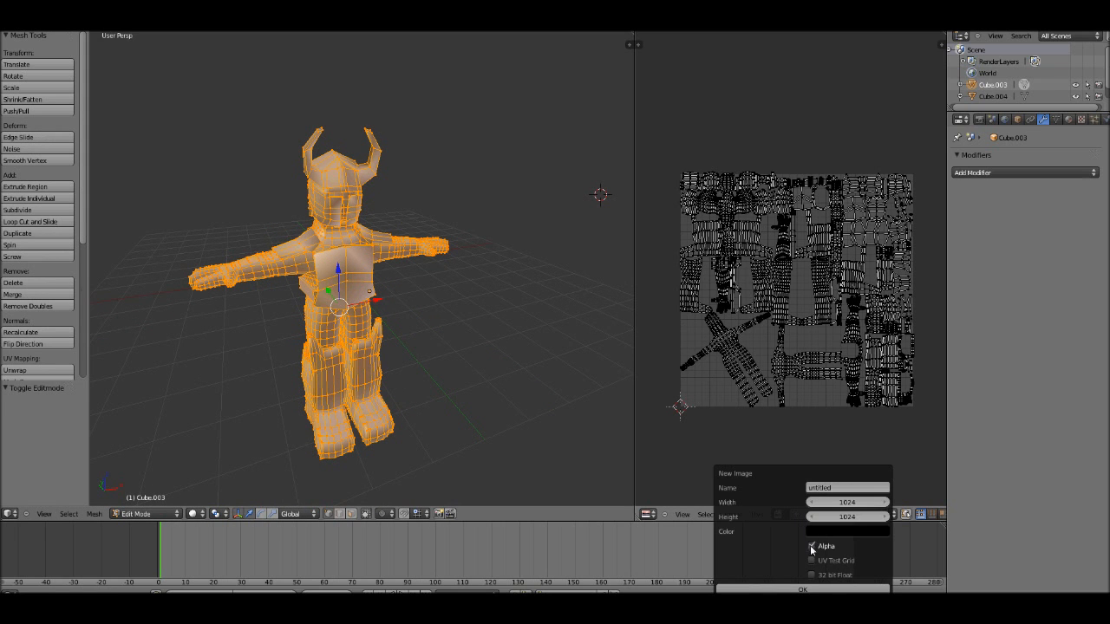
pyautogui.click(820, 518)
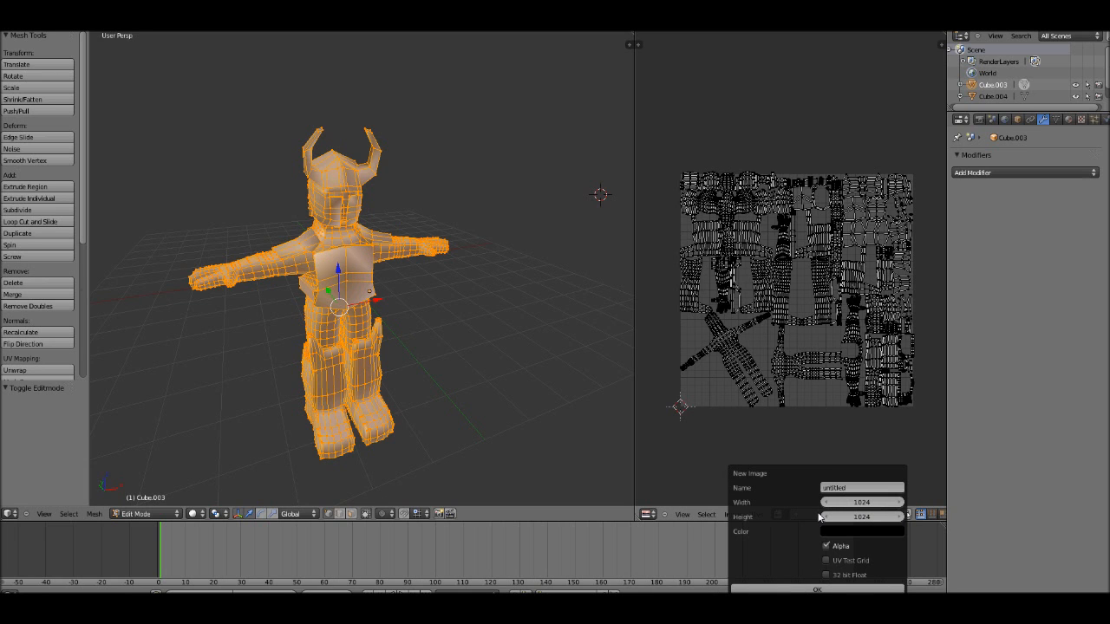
pyautogui.click(819, 589)
pyautogui.scroll(-8, 709, 276)
pyautogui.press('Tab')
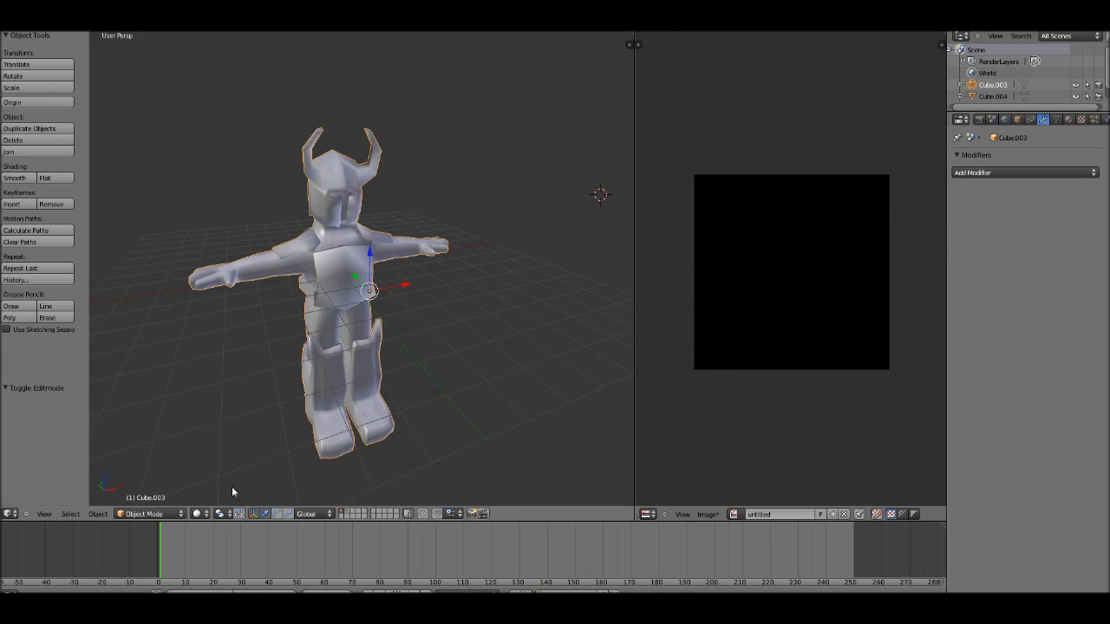
# Step: Set the viewport shading to textured to preview the black image on the character
pyautogui.click(197, 514)
pyautogui.click(221, 471)
pyautogui.press('Tab')
pyautogui.press('Tab')
pyautogui.moveTo(324, 305)
pyautogui.mouseDown(button='middle')
pyautogui.moveTo(402, 319)
pyautogui.moveTo(347, 292)
pyautogui.moveTo(347, 257)
pyautogui.moveTo(372, 335)
pyautogui.mouseUp(button='middle')
pyautogui.scroll(1, 382, 325)
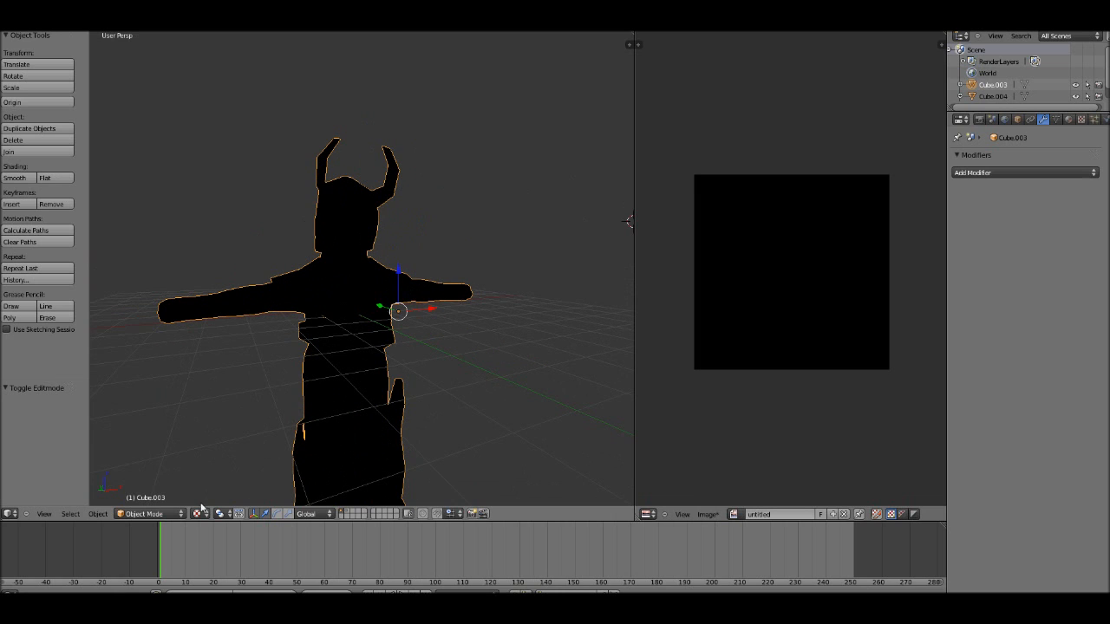
# Step: Switch the character to Texture Paint mode and set the brush to a dark muted red
pyautogui.click(148, 513)
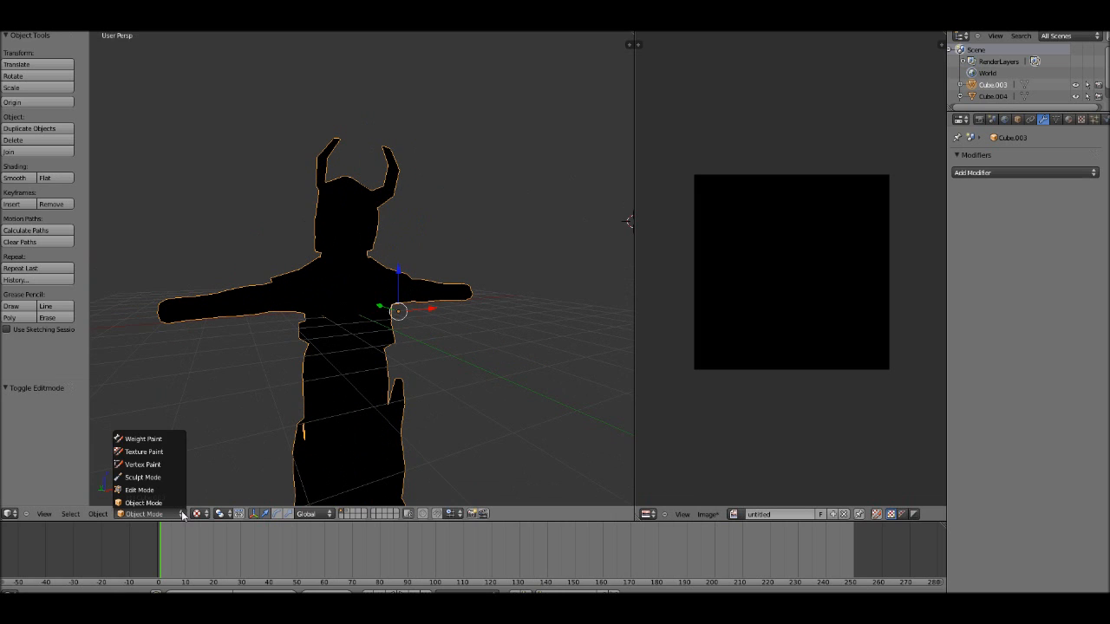
pyautogui.click(170, 453)
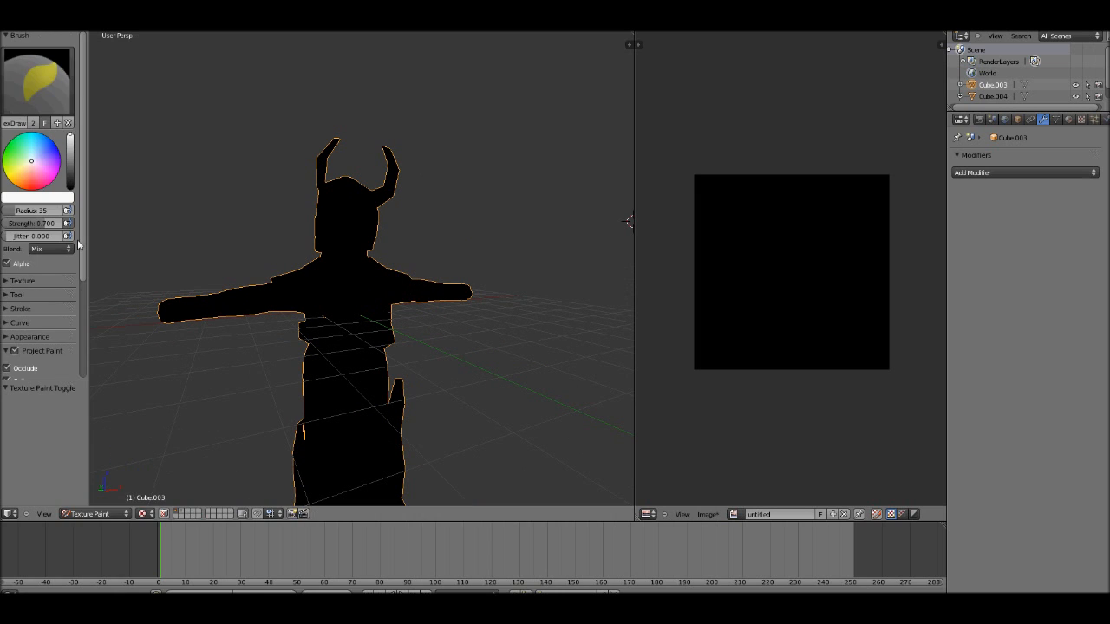
pyautogui.click(35, 188)
pyautogui.moveTo(70, 161)
pyautogui.mouseDown()
pyautogui.moveTo(69, 188)
pyautogui.moveTo(70, 171)
pyautogui.mouseUp()
pyautogui.click(33, 182)
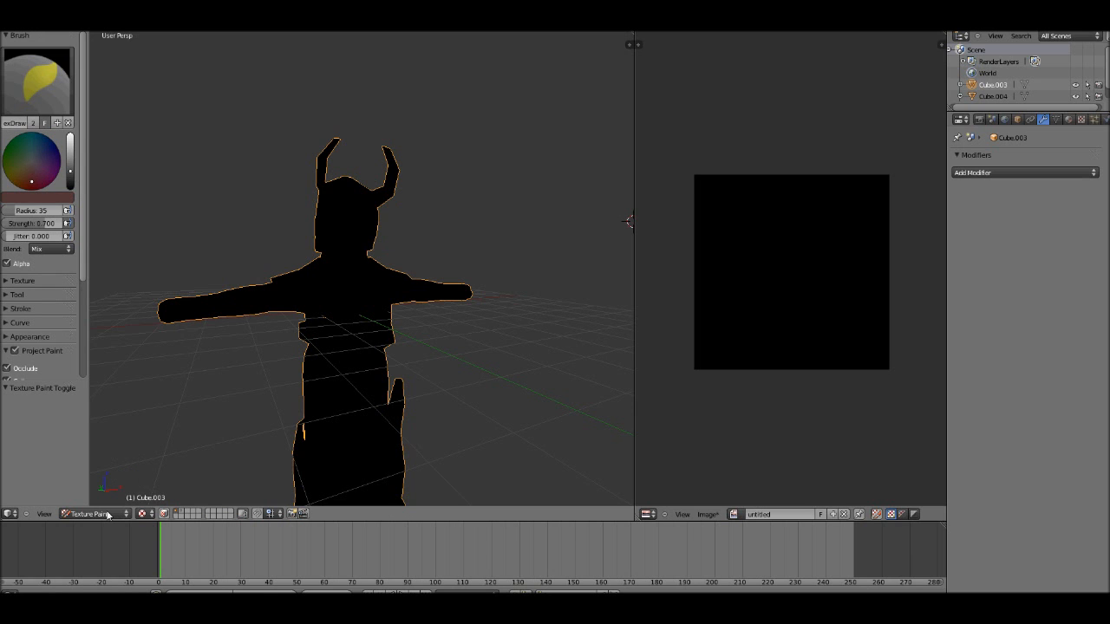
# Step: Try brush strokes on the character's upper body and undo them
pyautogui.scroll(4, 359, 309)
pyautogui.moveTo(359, 309)
pyautogui.mouseDown()
pyautogui.moveTo(362, 347)
pyautogui.moveTo(278, 290)
pyautogui.moveTo(327, 268)
pyautogui.mouseUp()
pyautogui.moveTo(328, 268); pyautogui.dragTo(287, 331, button='middle')
pyautogui.moveTo(287, 331)
pyautogui.mouseDown()
pyautogui.moveTo(352, 355)
pyautogui.moveTo(280, 372)
pyautogui.moveTo(252, 295)
pyautogui.mouseUp()
pyautogui.moveTo(356, 142)
pyautogui.mouseDown()
pyautogui.moveTo(335, 149)
pyautogui.moveTo(359, 191)
pyautogui.moveTo(458, 203)
pyautogui.mouseUp()
pyautogui.hotkey('ctrl', 'z')
pyautogui.hotkey('ctrl', 'z')
pyautogui.hotkey('ctrl', 'z')
pyautogui.hotkey('ctrl', 'z')
pyautogui.hotkey('ctrl', 'z')
pyautogui.hotkey('ctrl', 'z')
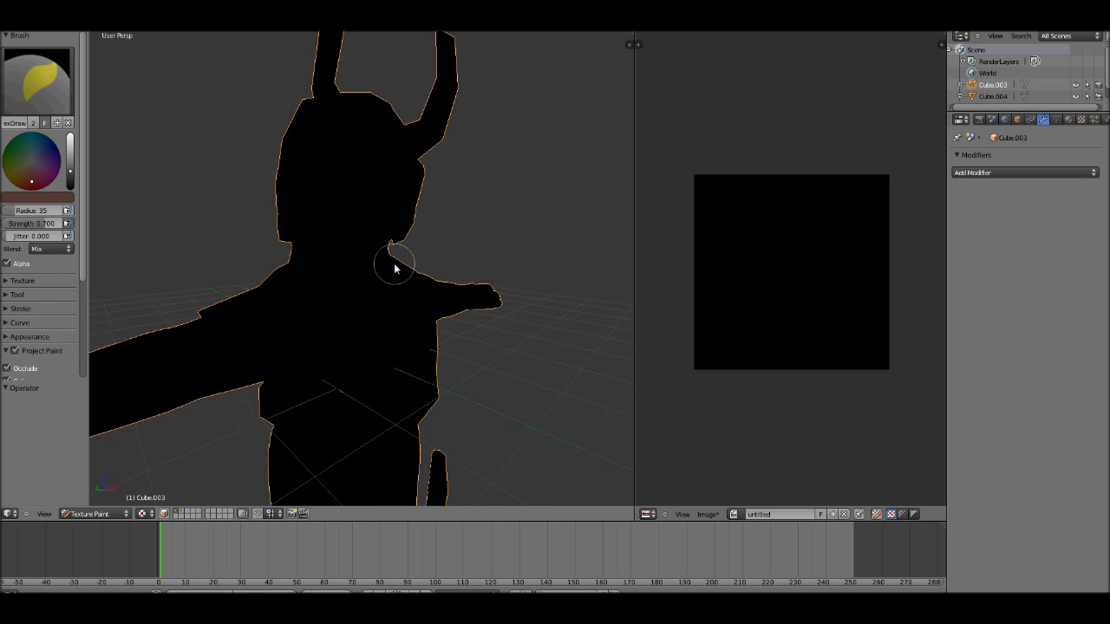
pyautogui.scroll(-5, 395, 270)
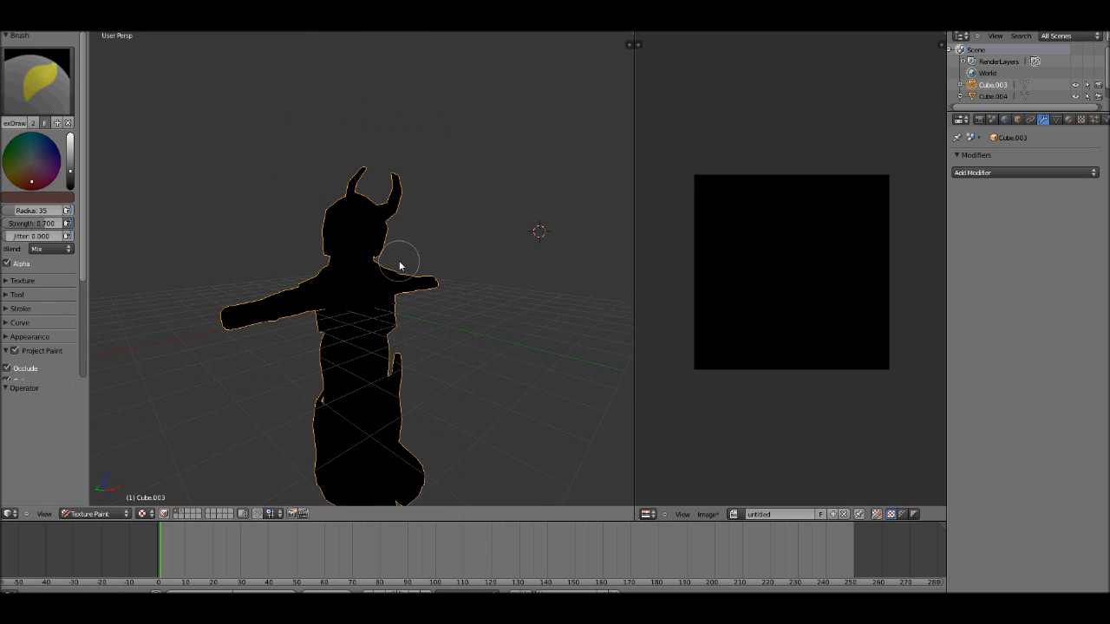
pyautogui.scroll(-3, 398, 271)
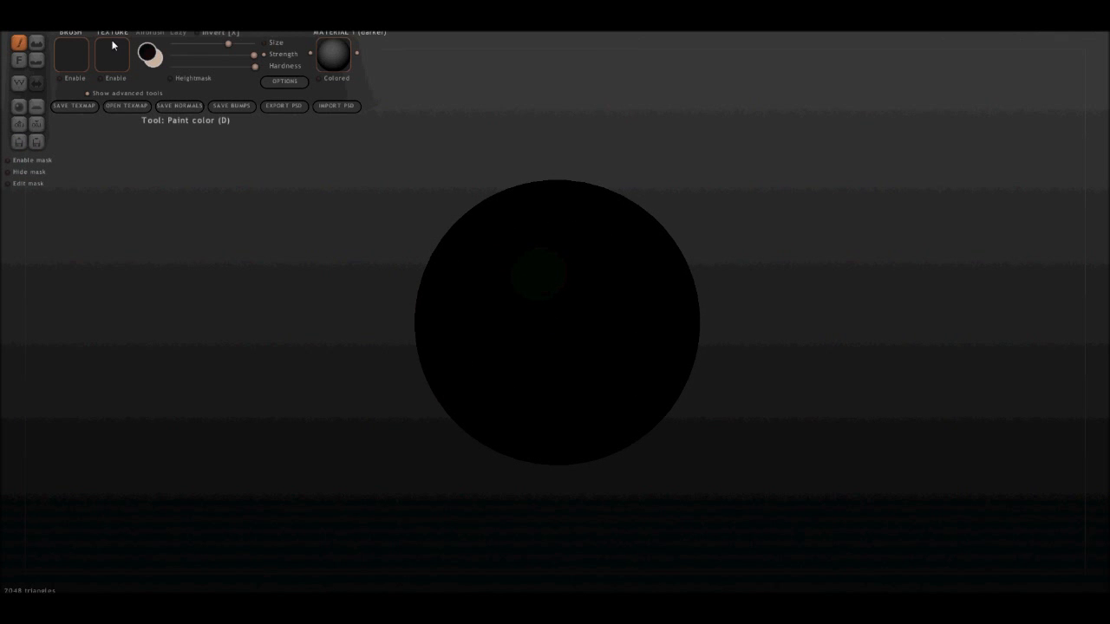
# Step: Switch to Sculptris, open the paint colour choice and try painting on the black sphere
pyautogui.click(146, 53)
pyautogui.moveTo(523, 203)
pyautogui.mouseDown()
pyautogui.moveTo(607, 197)
pyautogui.moveTo(549, 253)
pyautogui.moveTo(486, 375)
pyautogui.moveTo(546, 421)
pyautogui.moveTo(516, 276)
pyautogui.moveTo(649, 339)
pyautogui.moveTo(619, 228)
pyautogui.mouseUp()
pyautogui.click(496, 398)
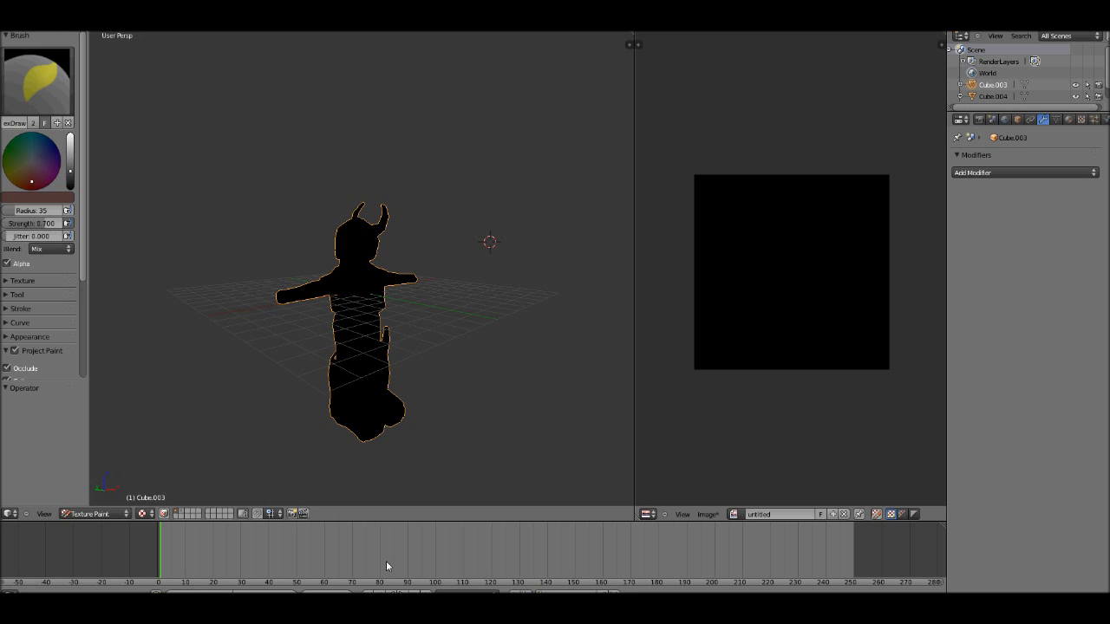
# Step: Return to Blender, unlink the untitled image from the character's UV layout and go back to texture painting
pyautogui.moveTo(453, 260); pyautogui.dragTo(422, 287, button='middle')
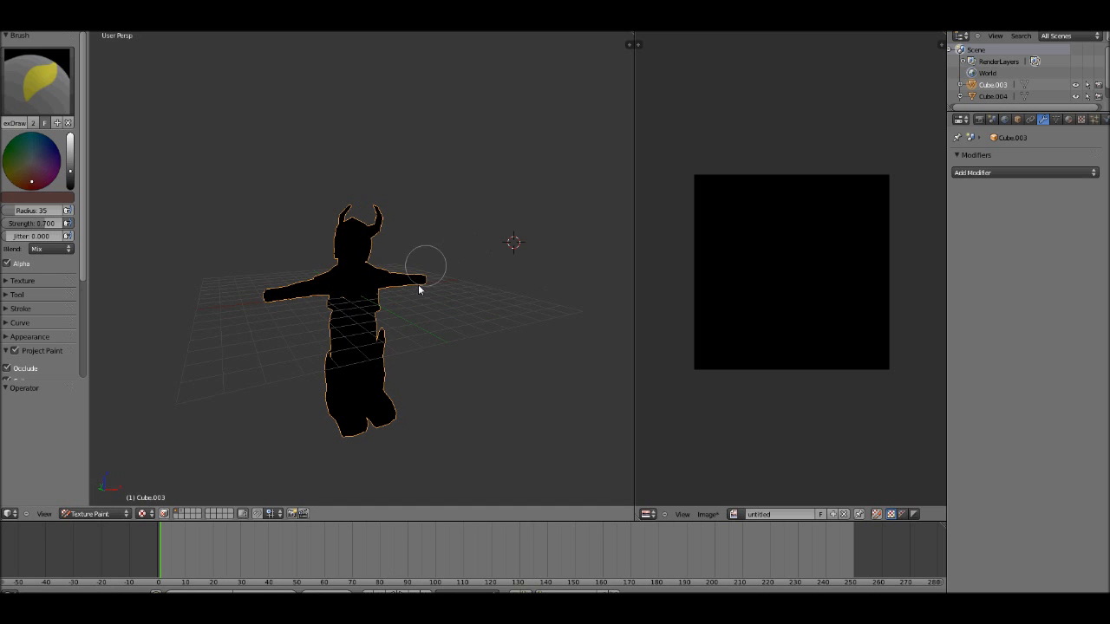
pyautogui.click(844, 516)
pyautogui.press('Tab')
pyautogui.scroll(5, 486, 322)
pyautogui.scroll(-4, 408, 373)
pyautogui.press('Tab')
pyautogui.press('Tab')
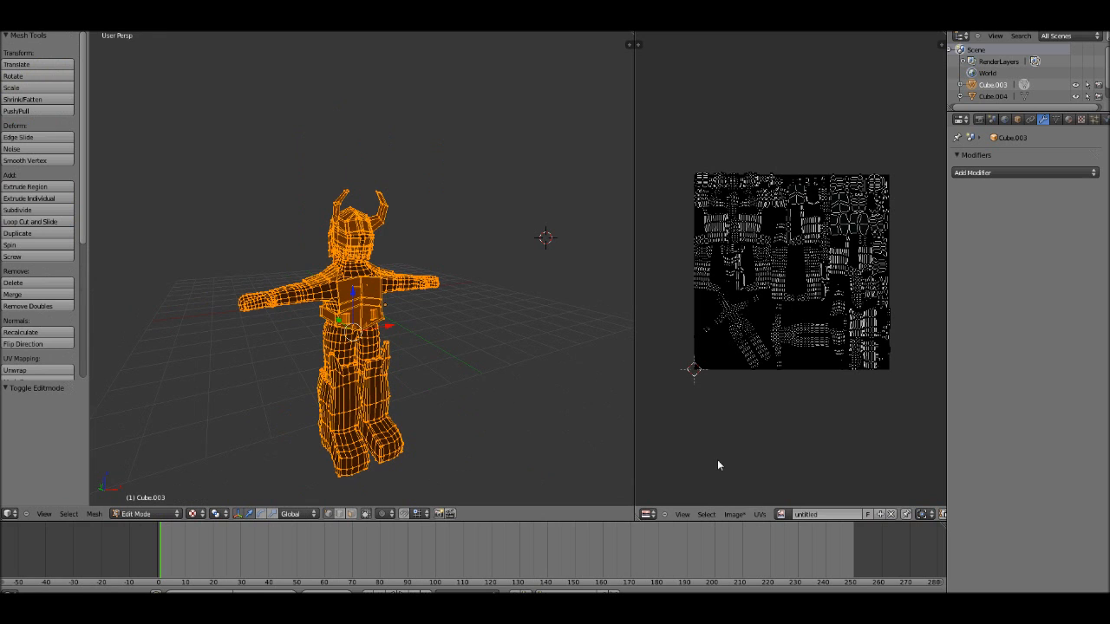
pyautogui.click(890, 514)
pyautogui.press('Tab')
pyautogui.press('Tab')
pyautogui.press('Tab')
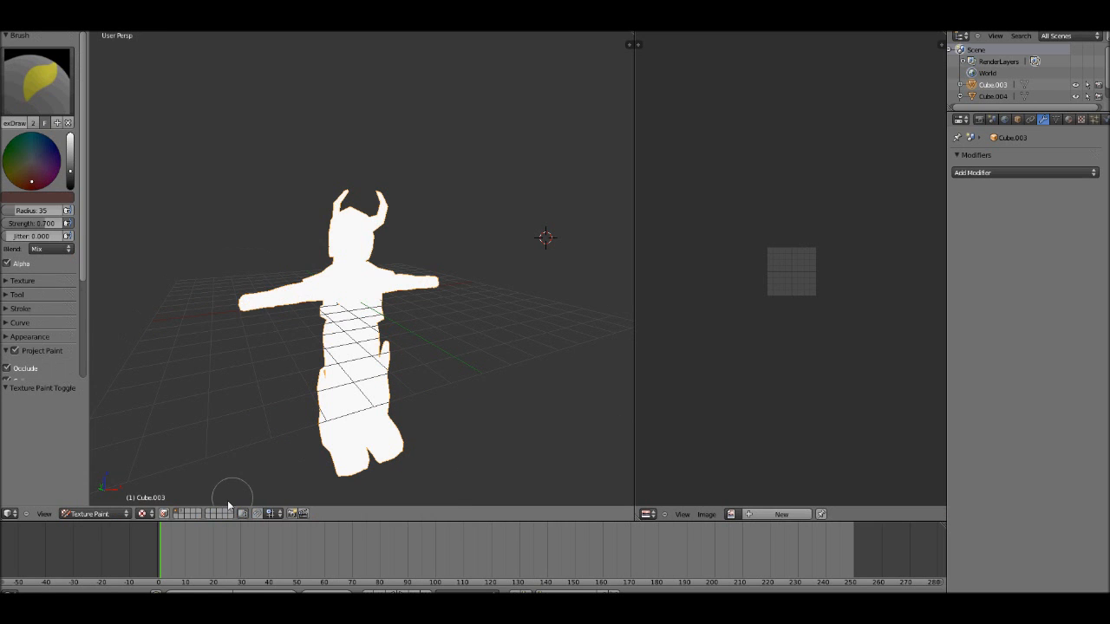
# Step: Set the viewport shading back to solid for the character
pyautogui.click(143, 513)
pyautogui.click(174, 479)
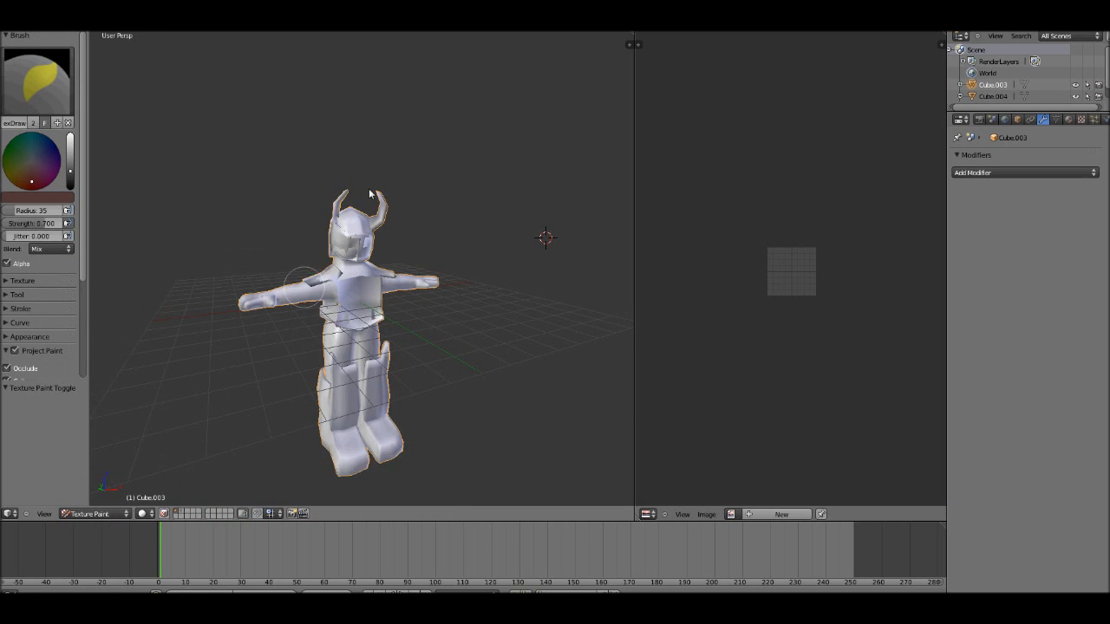
pyautogui.press('Tab')
pyautogui.scroll(4, 440, 301)
pyautogui.scroll(-5, 441, 300)
pyautogui.press('Tab')
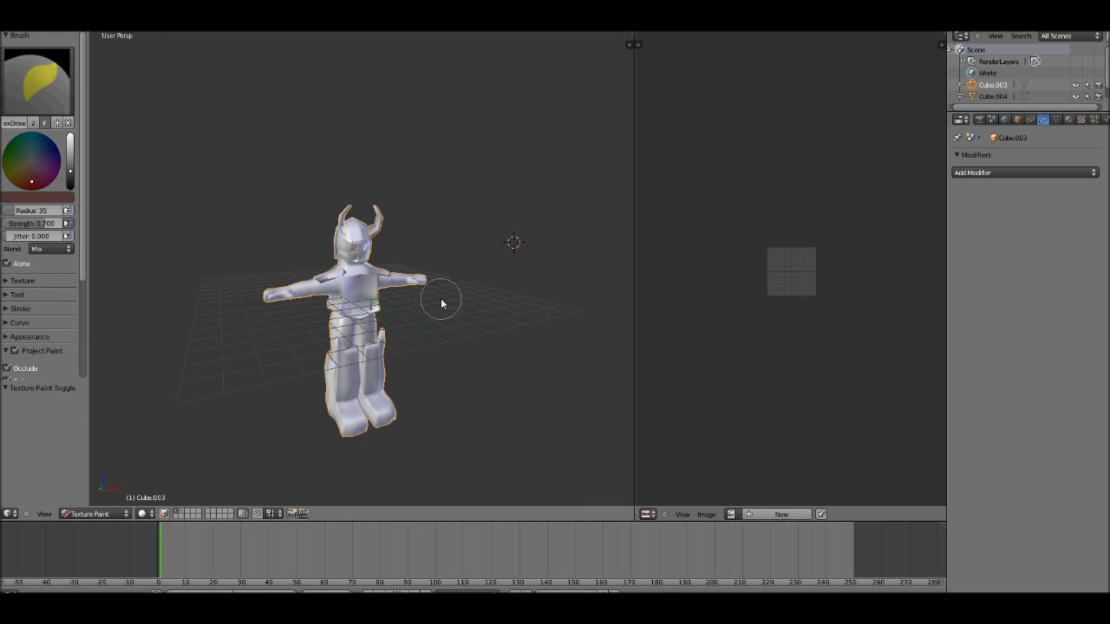
# Step: Examine the character's UV islands in edit mode, checking how the body parts are laid out
pyautogui.press('Tab')
pyautogui.scroll(4, 778, 375)
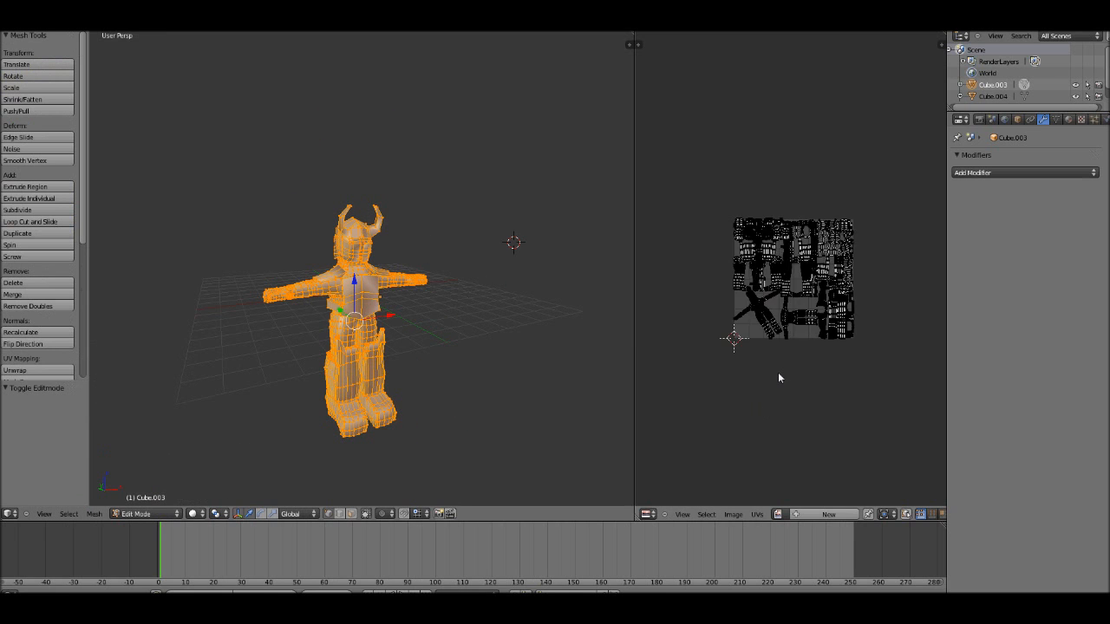
pyautogui.scroll(4, 778, 378)
pyautogui.scroll(-3, 778, 378)
pyautogui.scroll(2, 377, 354)
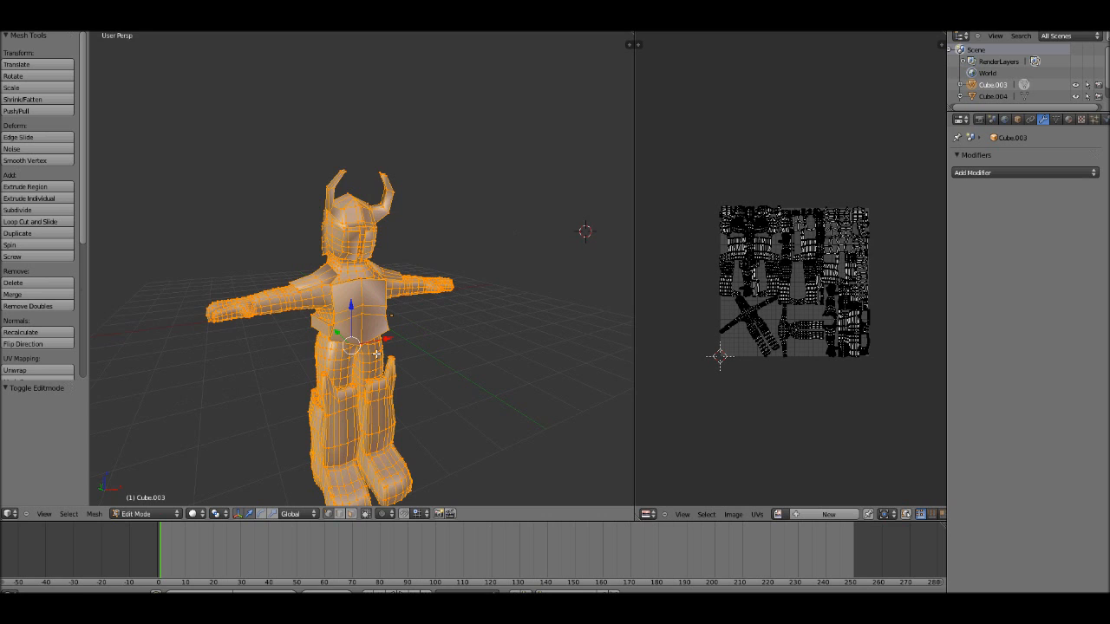
pyautogui.scroll(-1, 377, 354)
pyautogui.scroll(4, 774, 330)
pyautogui.scroll(-2, 775, 330)
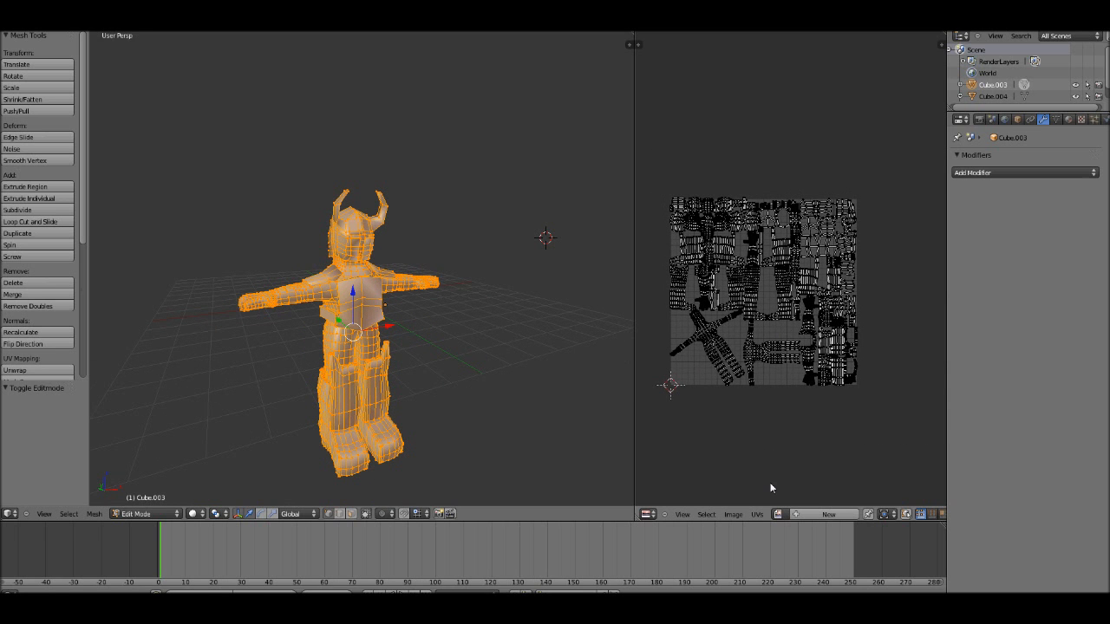
pyautogui.click(759, 517)
pyautogui.scroll(5, 798, 327)
pyautogui.scroll(-3, 778, 303)
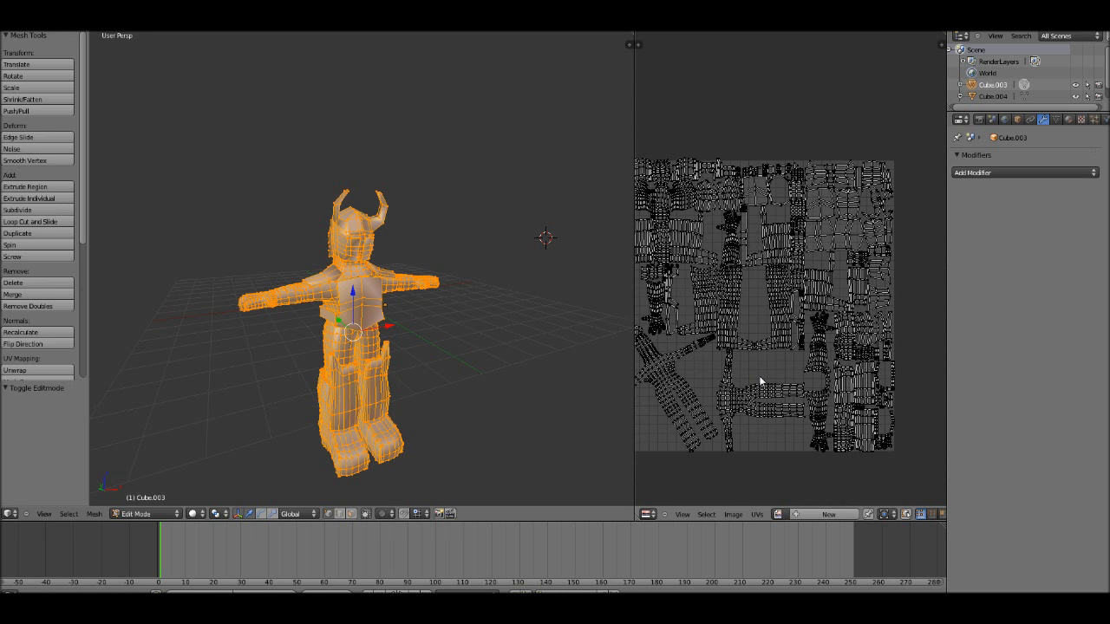
pyautogui.scroll(1, 771, 374)
pyautogui.scroll(1, 747, 323)
pyautogui.scroll(1, 782, 353)
pyautogui.press('a')
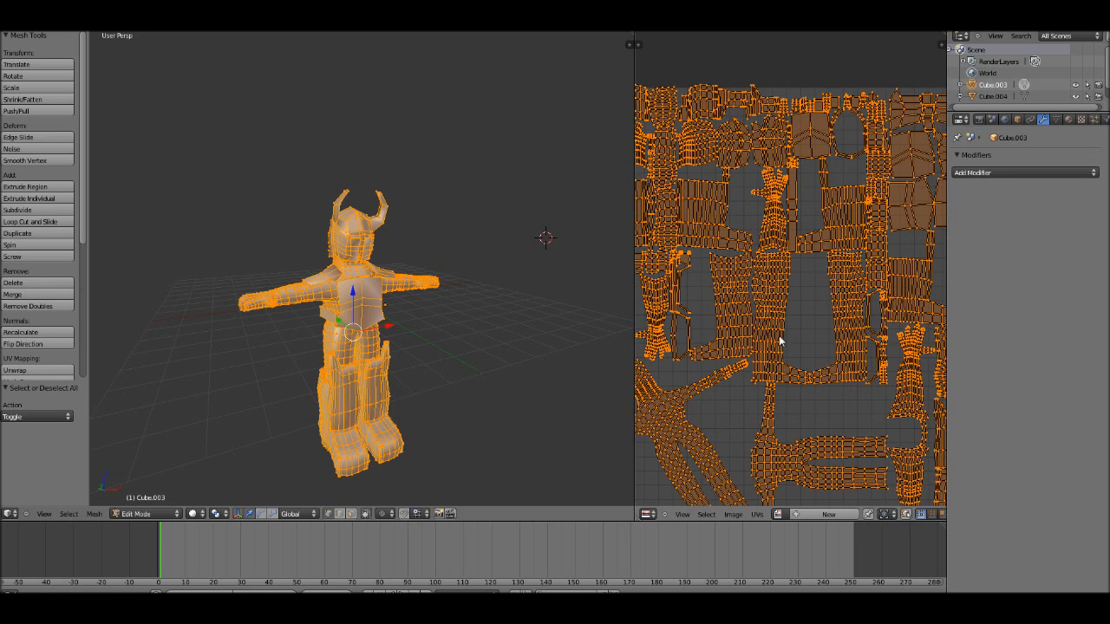
pyautogui.press('a')
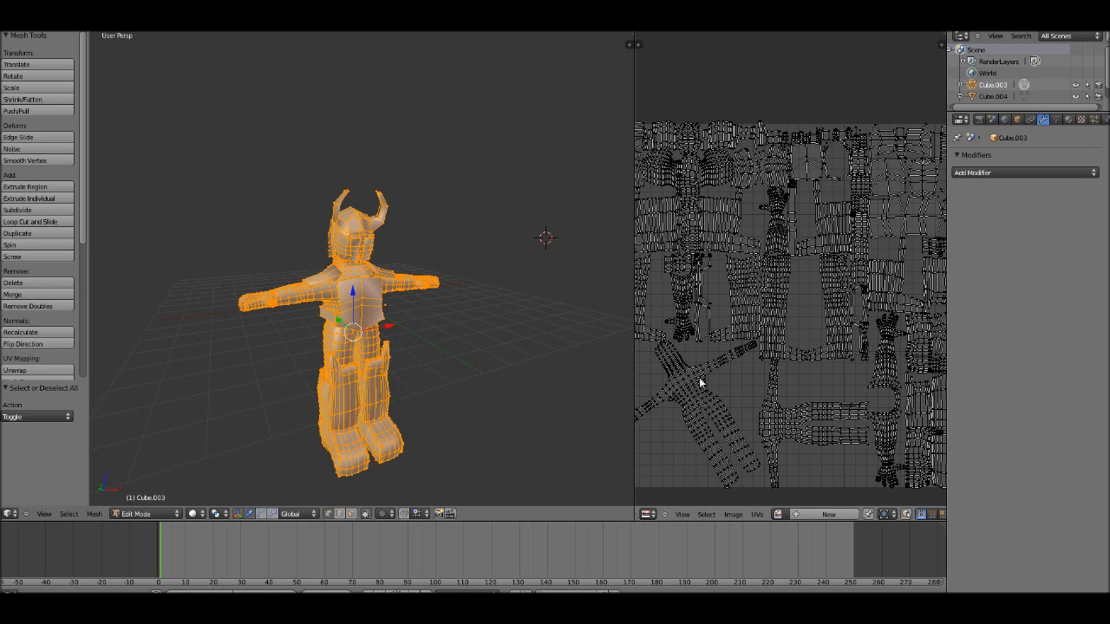
# Step: Inspect the surface shading of the character's helmet, neck, chest and legs in edit and texture paint modes
pyautogui.press('Tab')
pyautogui.moveTo(319, 335); pyautogui.dragTo(330, 321, button='middle')
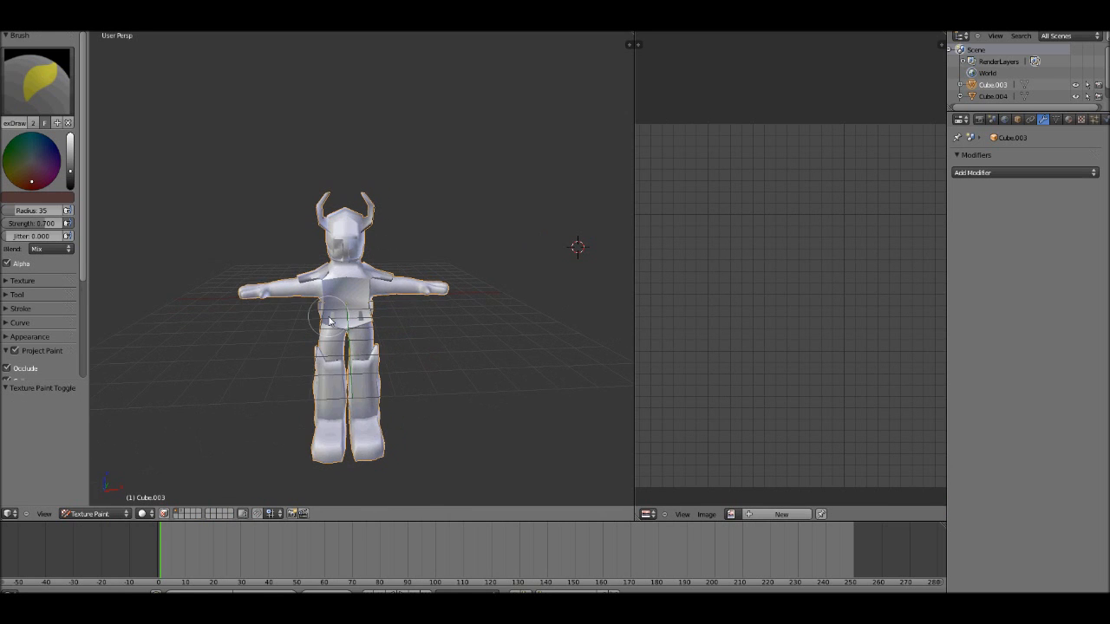
pyautogui.press('Tab')
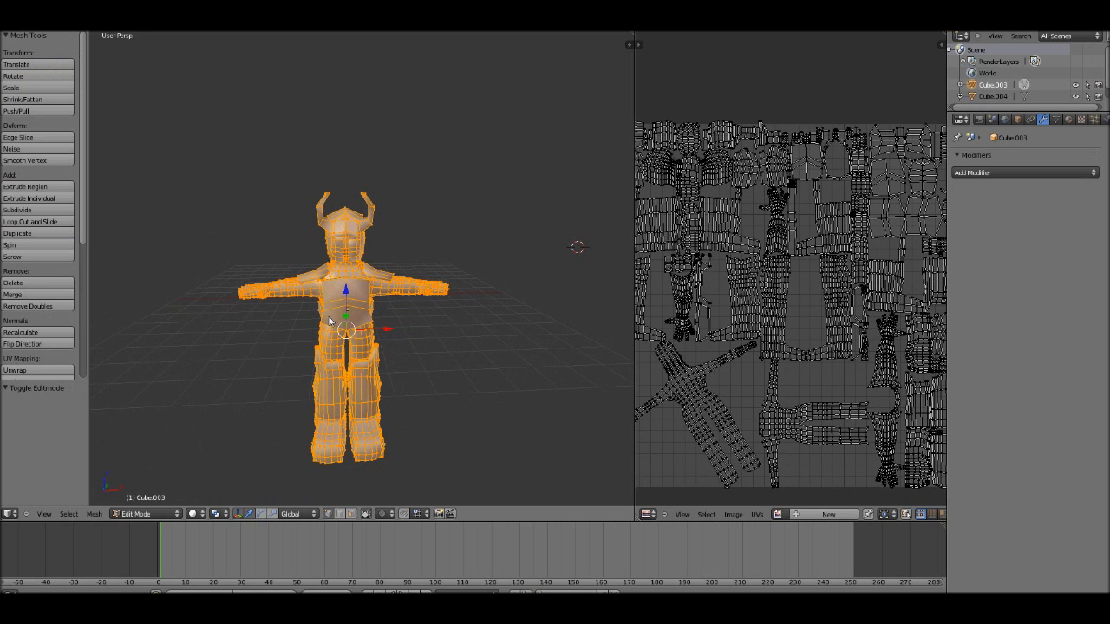
pyautogui.moveTo(327, 307)
pyautogui.mouseDown(button='middle')
pyautogui.moveTo(359, 308)
pyautogui.moveTo(388, 283)
pyautogui.mouseUp(button='middle')
pyautogui.press('Tab')
pyautogui.scroll(2, 369, 304)
pyautogui.press('Tab')
pyautogui.scroll(2, 370, 304)
pyautogui.scroll(1, 387, 284)
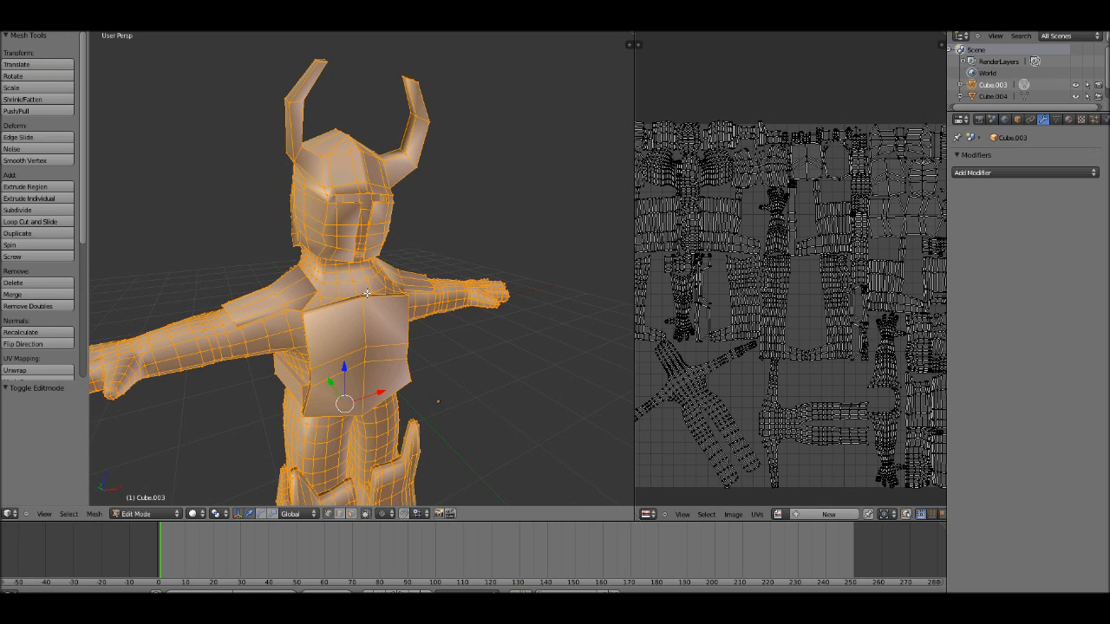
pyautogui.press('Tab')
pyautogui.press('Tab')
# Step: Make the normals of the character's whole mesh consistent in edit mode, facing outside
pyautogui.press('Tab')
pyautogui.scroll(6, 373, 295)
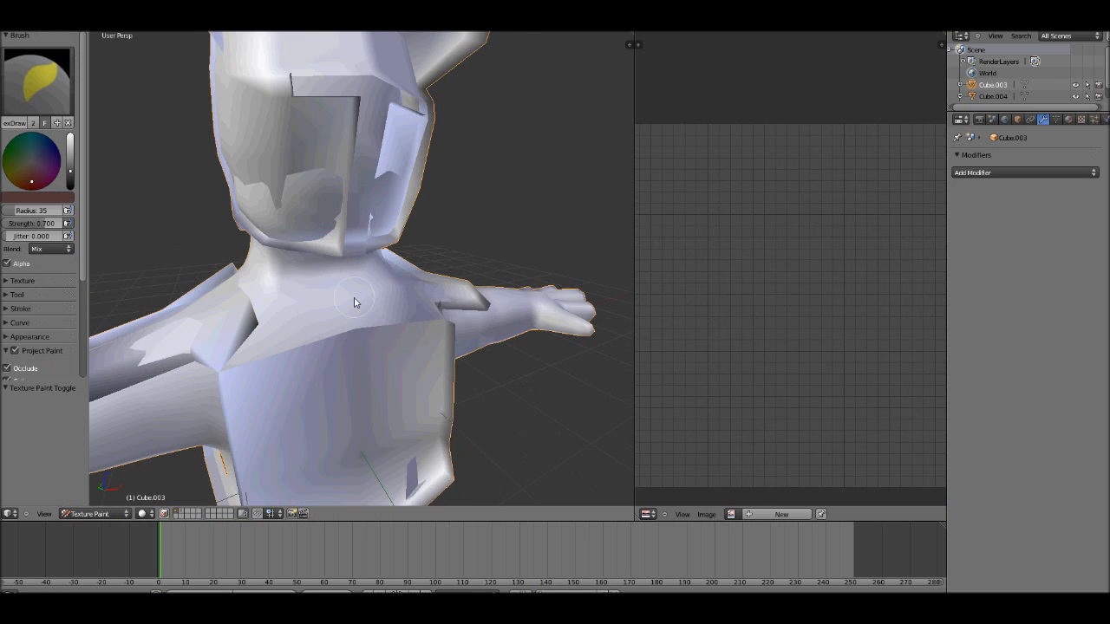
pyautogui.moveTo(416, 203); pyautogui.dragTo(408, 244, button='middle')
pyautogui.scroll(-5, 443, 336)
pyautogui.moveTo(443, 335)
pyautogui.mouseDown(button='middle')
pyautogui.moveTo(478, 317)
pyautogui.moveTo(529, 346)
pyautogui.moveTo(500, 345)
pyautogui.moveTo(446, 272)
pyautogui.mouseUp(button='middle')
pyautogui.scroll(2, 480, 321)
pyautogui.scroll(-2, 497, 346)
pyautogui.press('Tab')
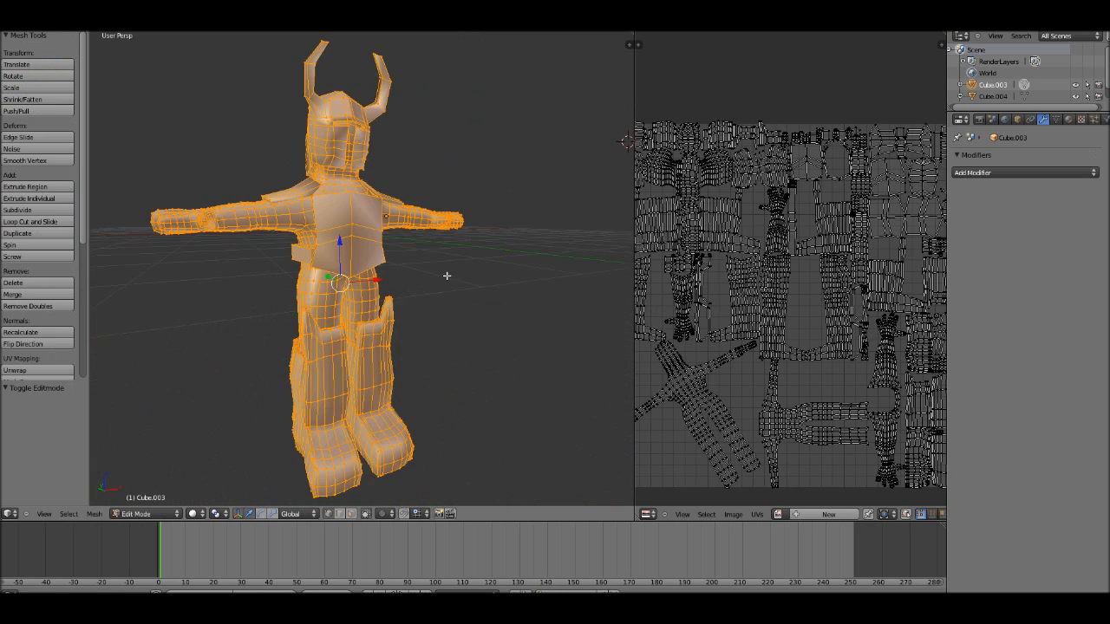
pyautogui.scroll(-1, 444, 294)
pyautogui.hotkey('ctrl', 'n')
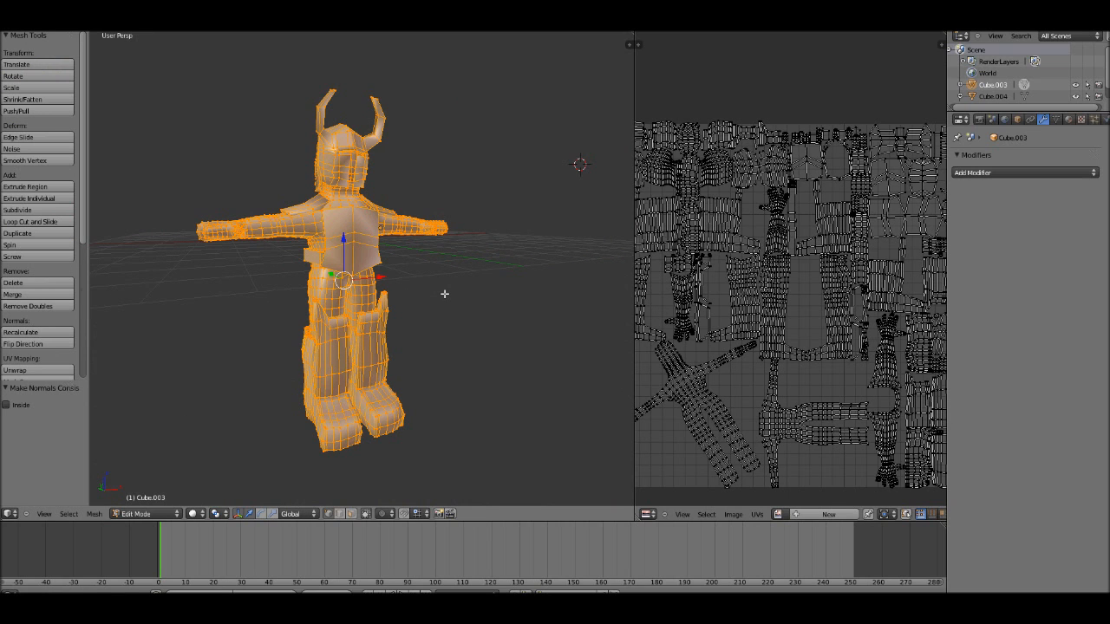
pyautogui.press('n')
pyautogui.press('n')
# Step: Find the flip normals operator by searching for "flip", apply it to the whole mesh and return to texture painting
pyautogui.press('space')
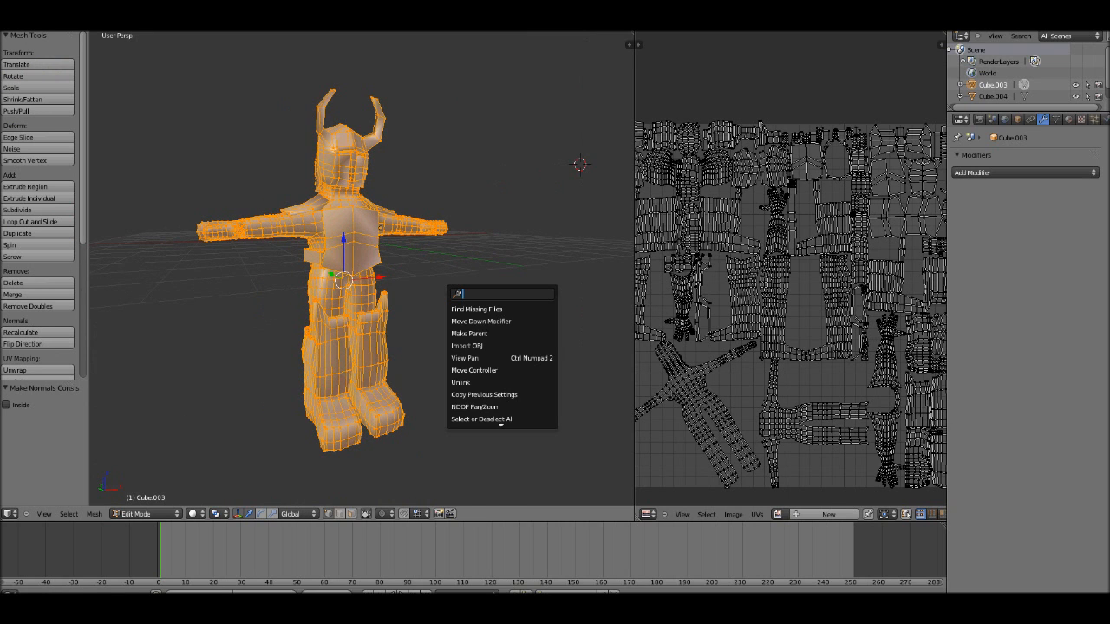
pyautogui.write('flip')
pyautogui.press('Down')
pyautogui.press('Down')
pyautogui.press('Return')
pyautogui.press('Tab')
pyautogui.moveTo(404, 277); pyautogui.dragTo(418, 288, button='middle')
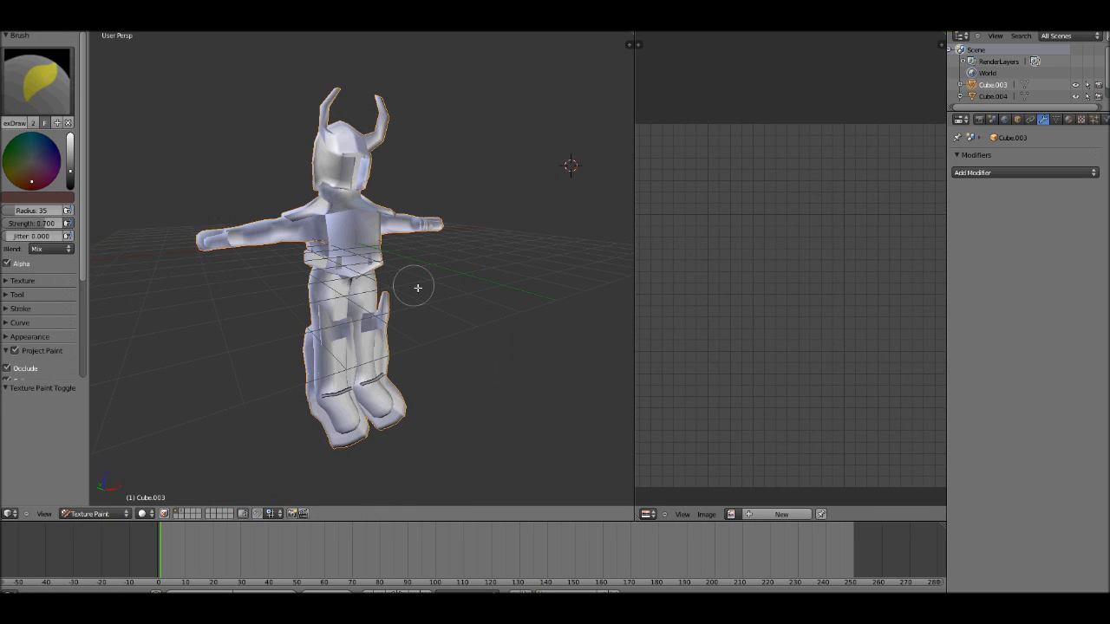
# Step: Flip the normals of the character's whole mesh again and check the surface shading around the waist and legs
pyautogui.press('Tab')
pyautogui.press('space')
pyautogui.press('Return')
pyautogui.press('Tab')
pyautogui.scroll(3, 451, 306)
pyautogui.moveTo(367, 277); pyautogui.dragTo(243, 303, button='middle')
pyautogui.scroll(-4, 451, 290)
pyautogui.scroll(4, 242, 295)
pyautogui.scroll(4, 351, 298)
pyautogui.press('Tab')
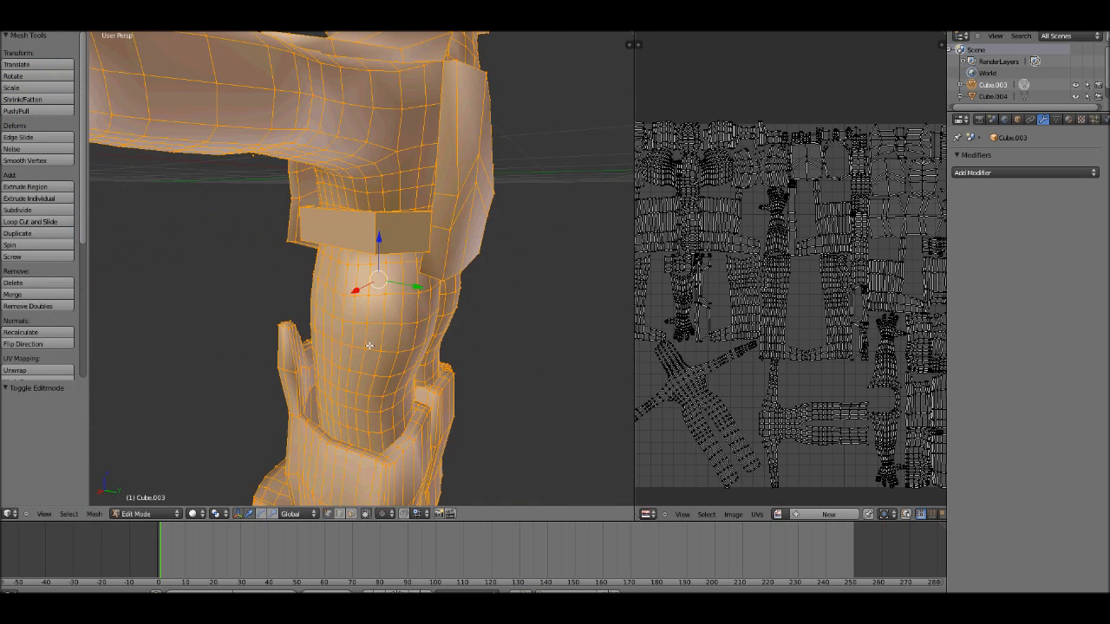
# Step: Clear the mesh selection in edit mode and switch to face selection
pyautogui.moveTo(370, 339); pyautogui.dragTo(340, 391, button='middle')
pyautogui.press('a')
pyautogui.click(351, 513)
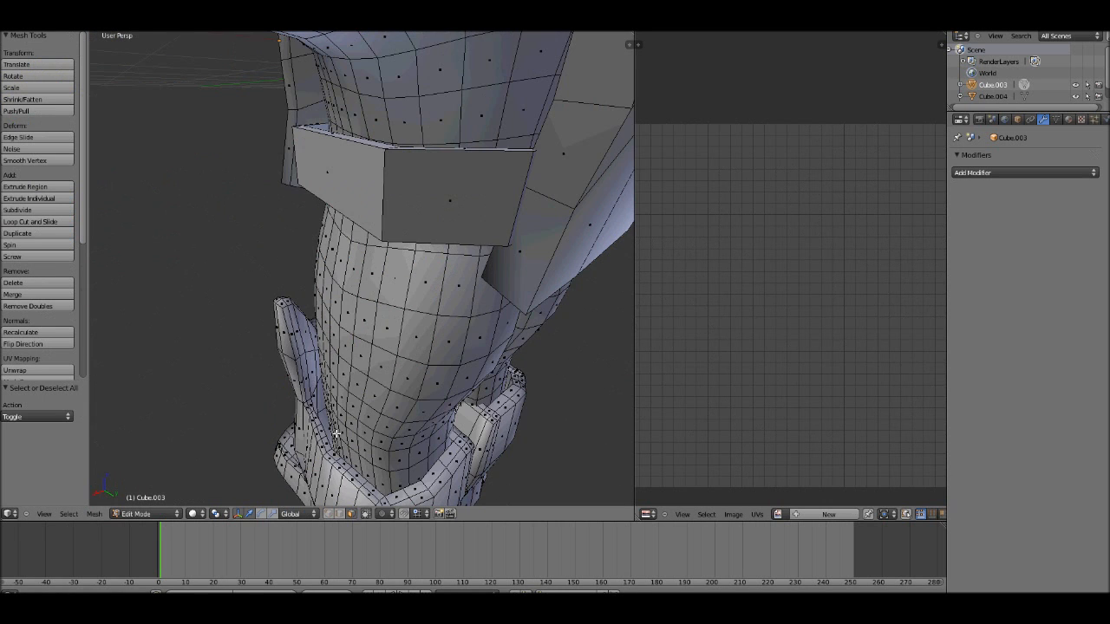
pyautogui.press('Tab')
# Step: Flip the normals of the selected inner faces on the leg guard and return to texture painting
pyautogui.press('Tab')
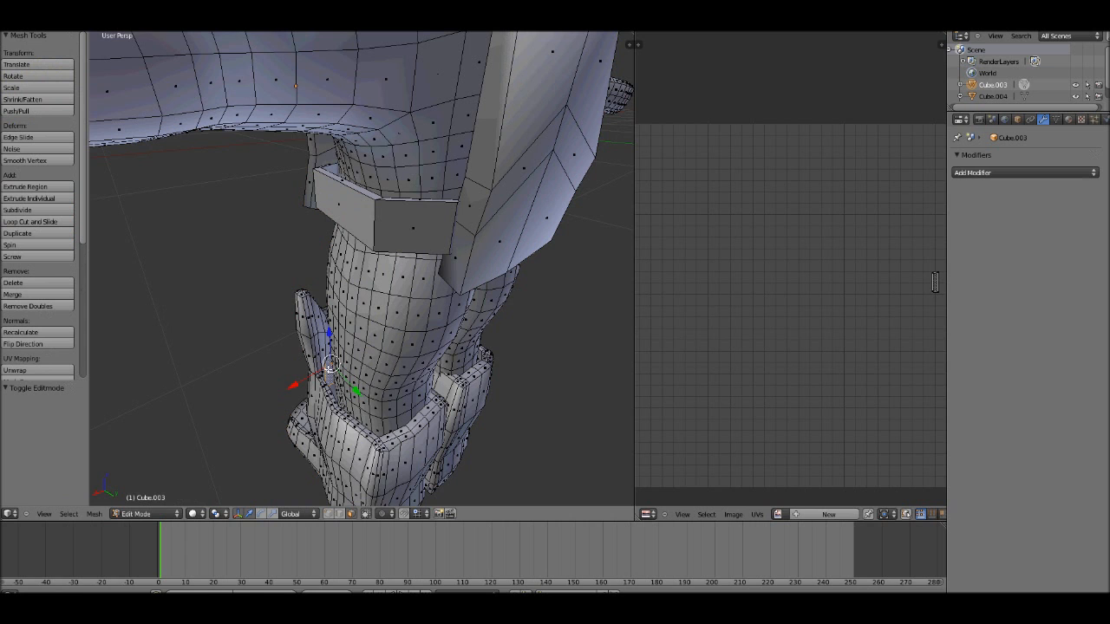
pyautogui.moveTo(512, 352); pyautogui.dragTo(507, 353, button='middle')
pyautogui.scroll(-2, 506, 353)
pyautogui.press('Tab')
pyautogui.press('Tab')
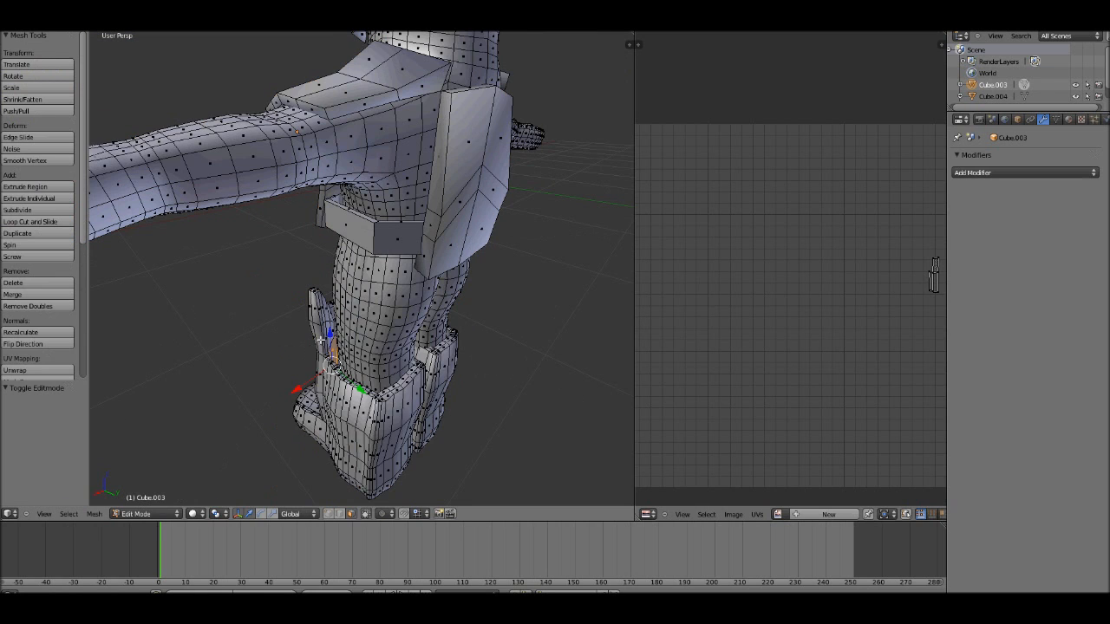
pyautogui.press('space')
pyautogui.press('Return')
pyautogui.press('Tab')
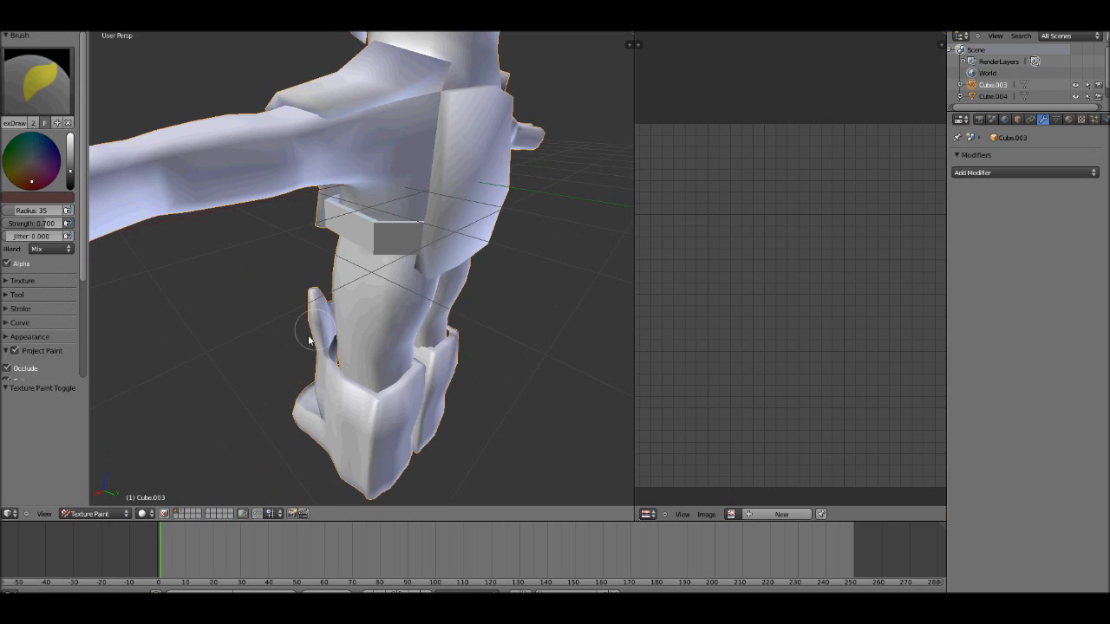
# Step: Inspect the shading of the leg guards and the whole character in texture paint and edit modes
pyautogui.moveTo(316, 331); pyautogui.dragTo(282, 322, button='middle')
pyautogui.scroll(-6, 384, 305)
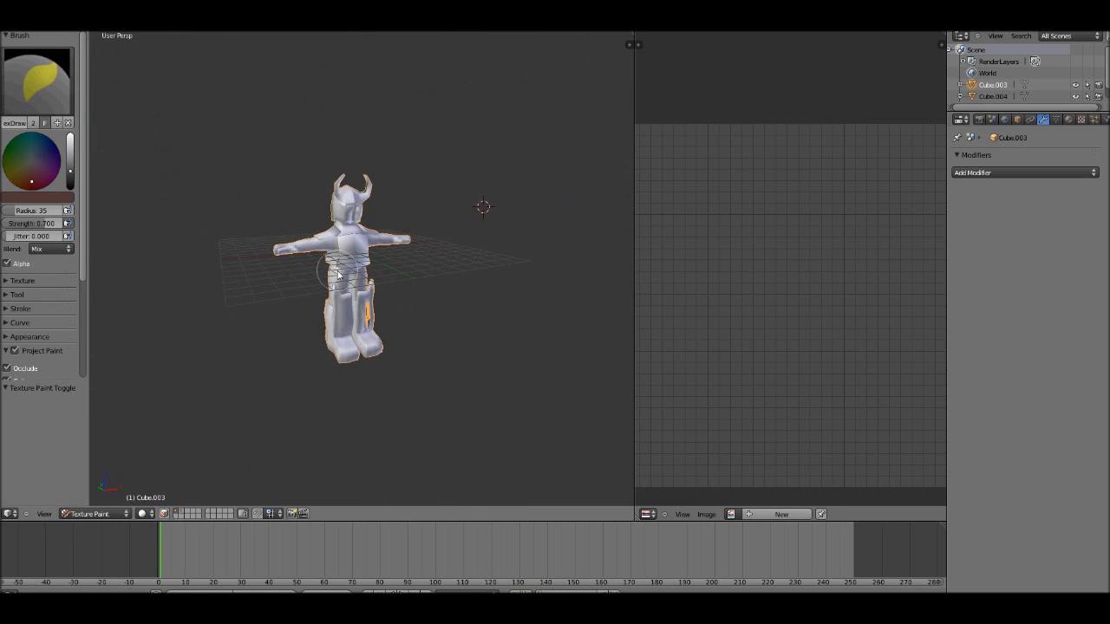
pyautogui.moveTo(325, 272); pyautogui.dragTo(294, 249, button='middle')
pyautogui.scroll(2, 439, 307)
pyautogui.press('Tab')
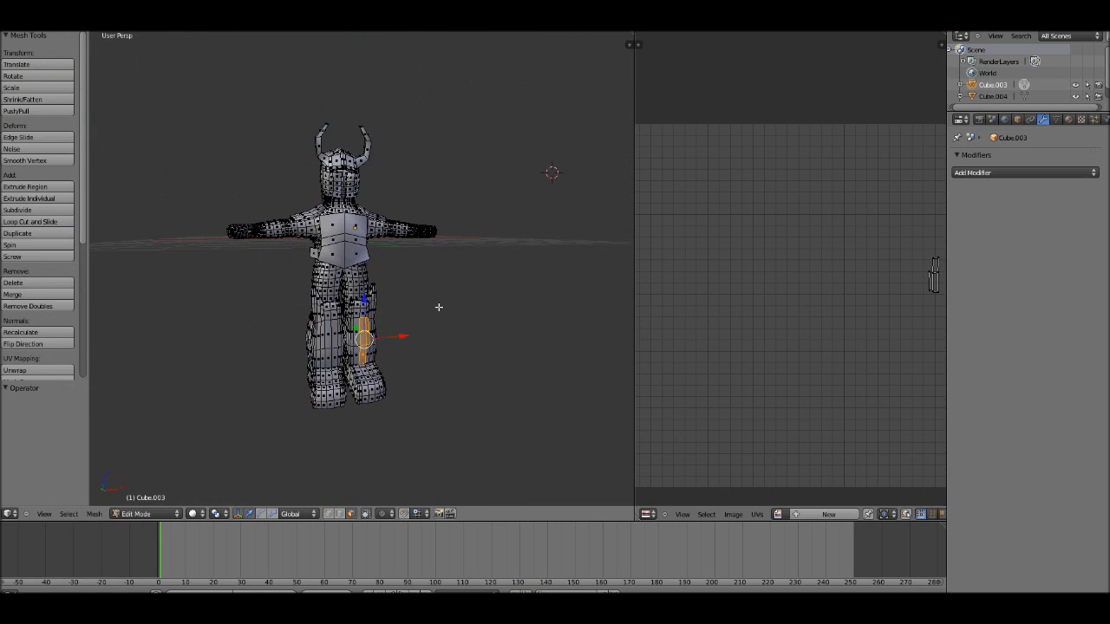
pyautogui.press('Tab')
pyautogui.scroll(3, 438, 307)
pyautogui.scroll(-5, 406, 317)
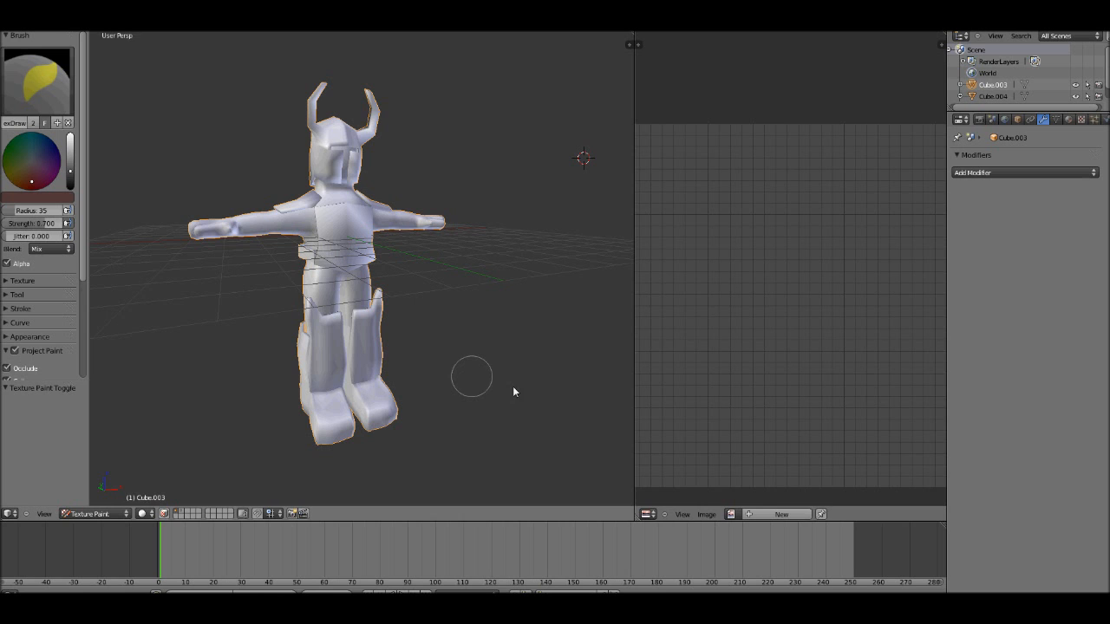
# Step: Deselect the leg guard faces in edit mode and return to texture painting
pyautogui.moveTo(699, 370); pyautogui.dragTo(701, 365, button='middle')
pyautogui.press('Tab')
pyautogui.scroll(-2, 477, 286)
pyautogui.scroll(-1, 719, 298)
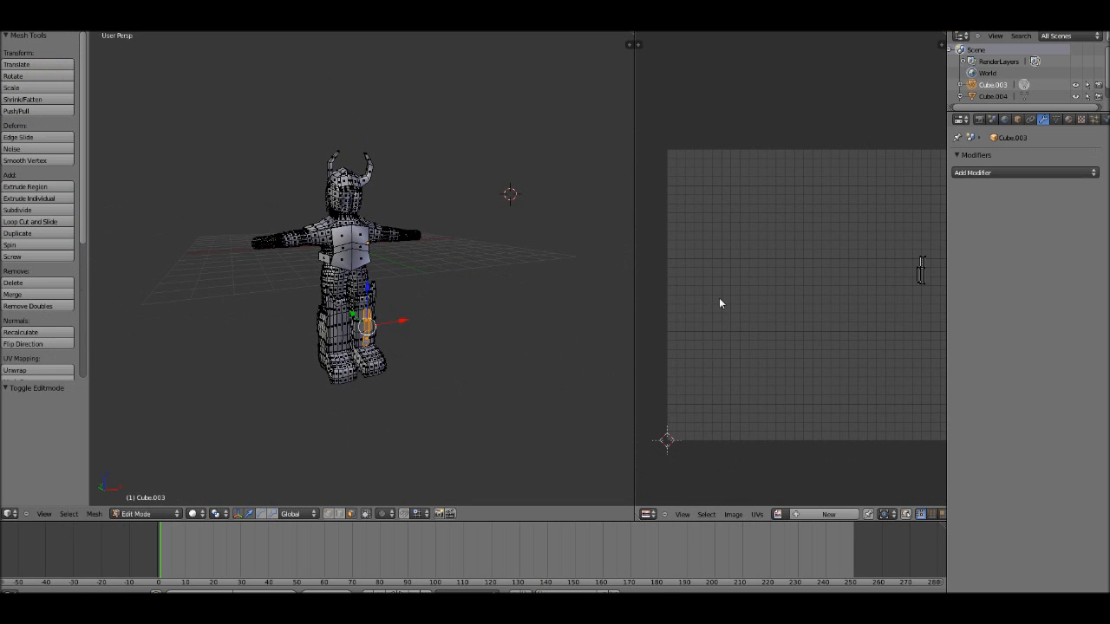
pyautogui.press('a')
pyautogui.press('Tab')
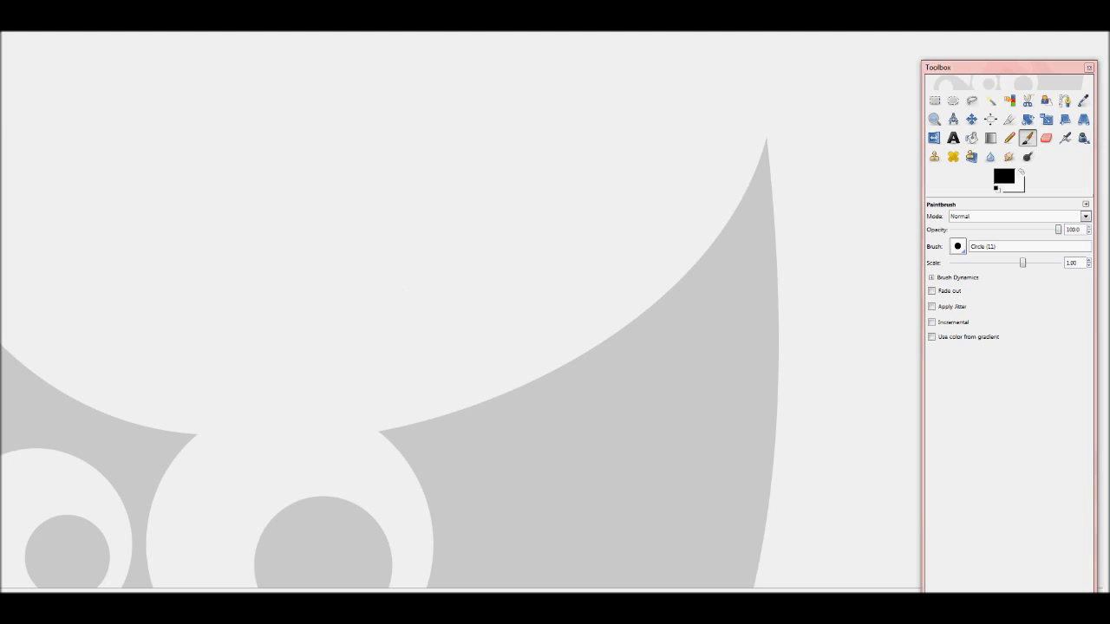
# Step: Switch to GIMP and create a new blank image
pyautogui.click(18, 26)
pyautogui.press('Escape')
pyautogui.click(13, 20)
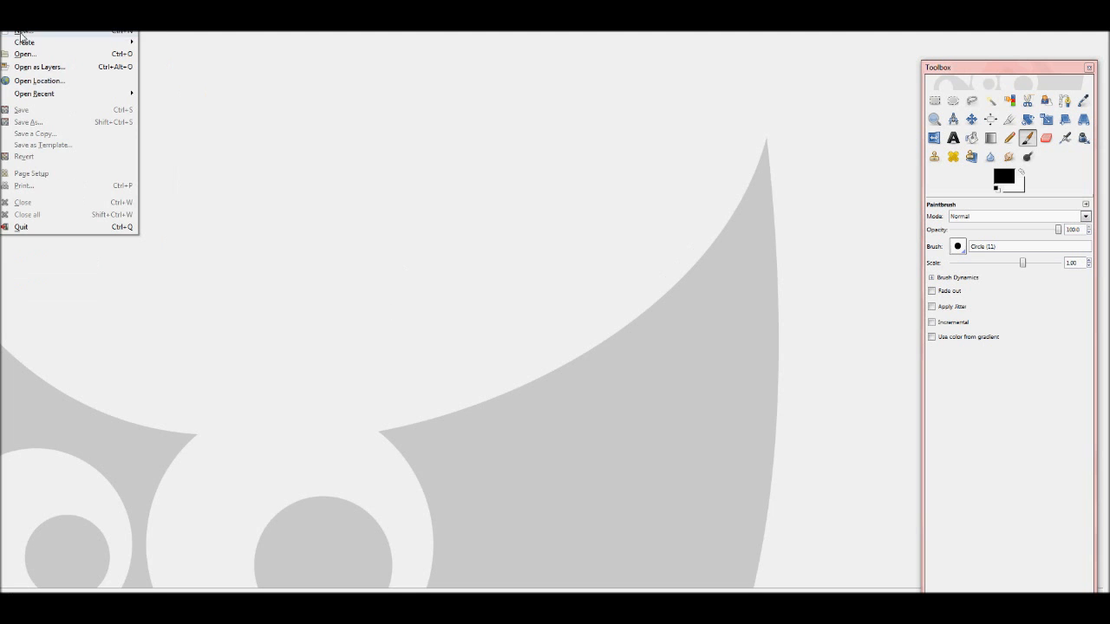
pyautogui.click(20, 33)
pyautogui.click(284, 274)
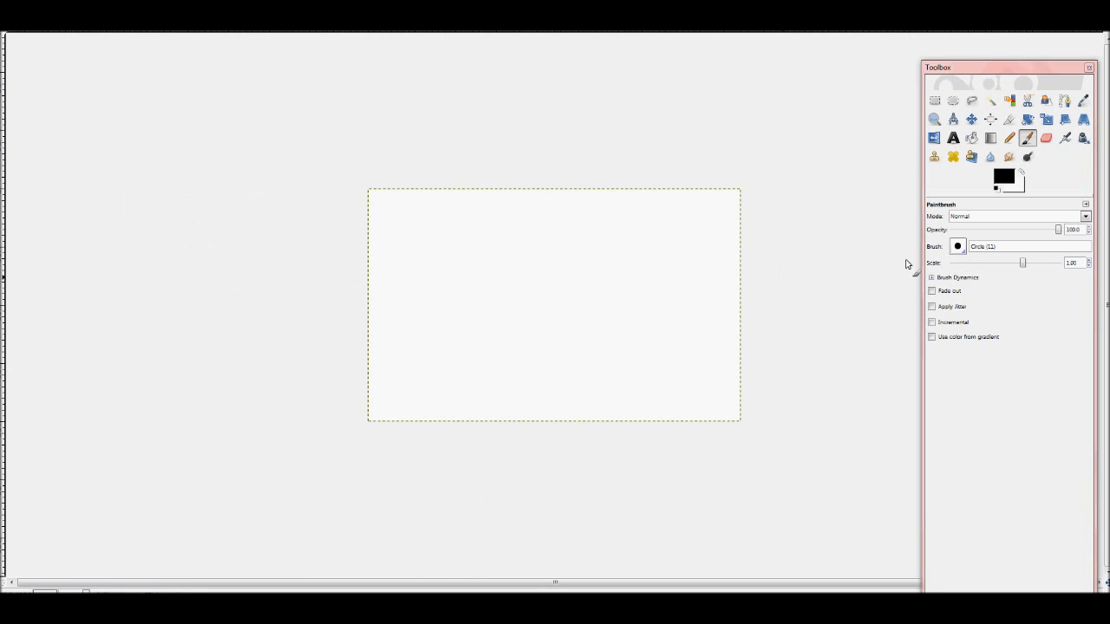
# Step: Set Bucket Fill to pattern fill with the Paper pattern
pyautogui.click(971, 138)
pyautogui.click(937, 277)
pyautogui.click(955, 293)
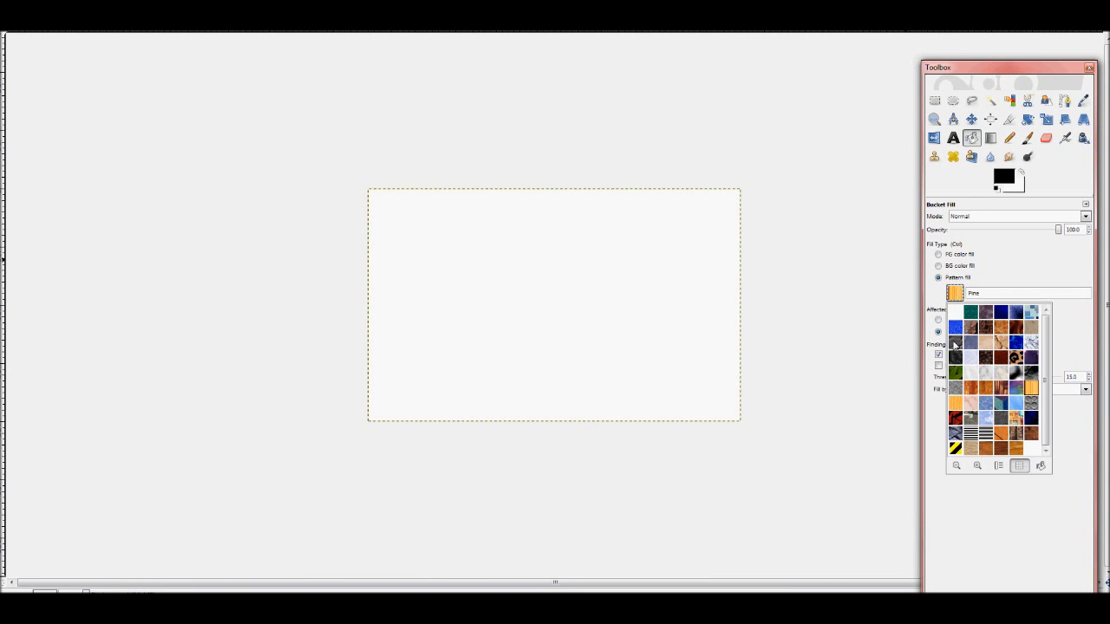
pyautogui.click(955, 387)
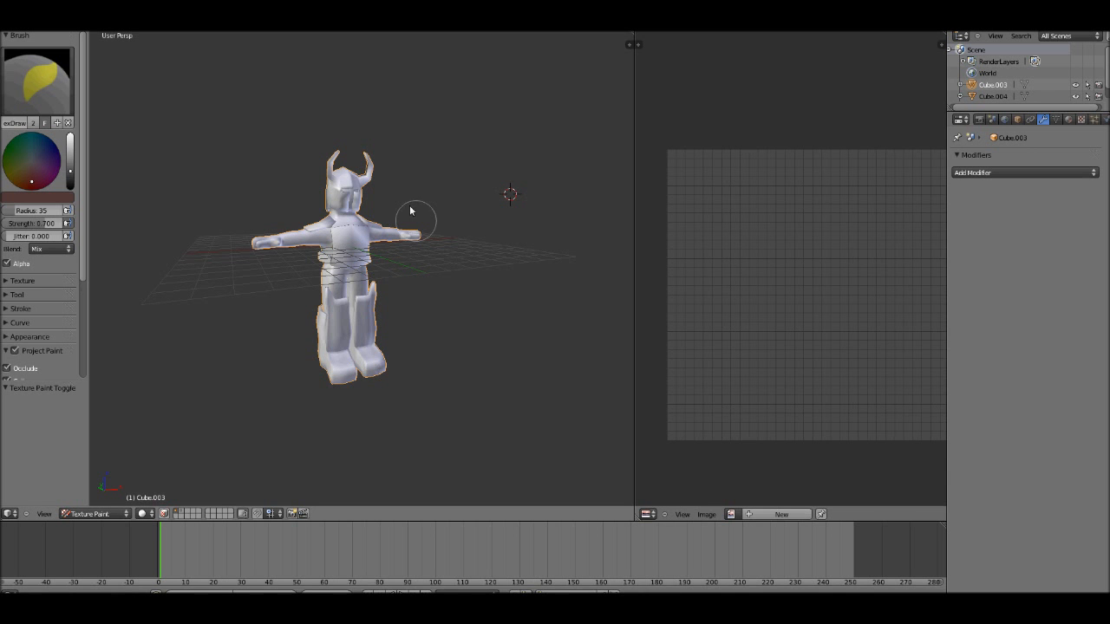
# Step: Switch to Blender and examine the character's chest, arms and leg guards in texture paint mode
pyautogui.scroll(2, 403, 217)
pyautogui.moveTo(278, 277); pyautogui.dragTo(325, 290, button='middle')
pyautogui.moveTo(242, 291); pyautogui.dragTo(223, 255, button='middle')
pyautogui.scroll(2, 223, 255)
pyautogui.scroll(-1, 223, 255)
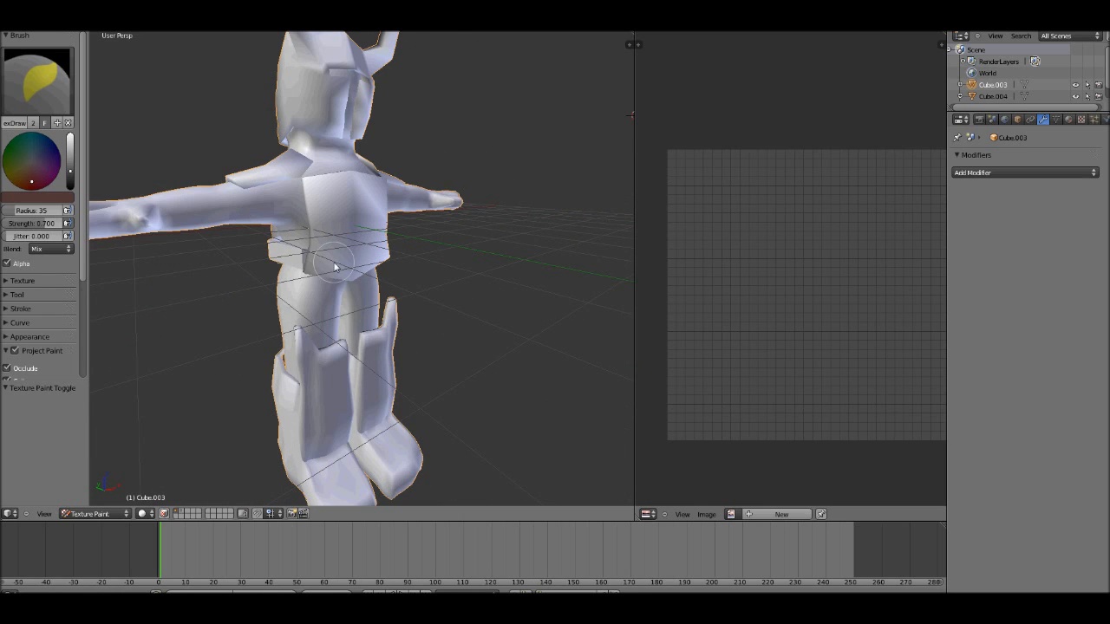
pyautogui.moveTo(422, 248)
pyautogui.mouseDown(button='middle')
pyautogui.moveTo(329, 252)
pyautogui.moveTo(412, 258)
pyautogui.mouseUp(button='middle')
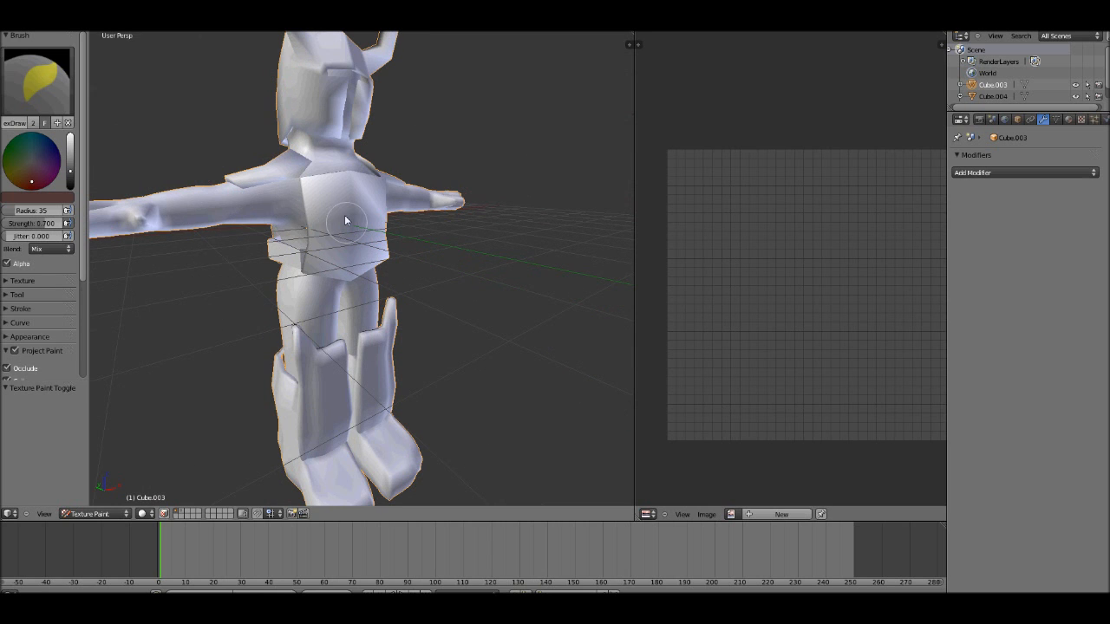
pyautogui.scroll(-4, 344, 221)
pyautogui.scroll(3, 385, 260)
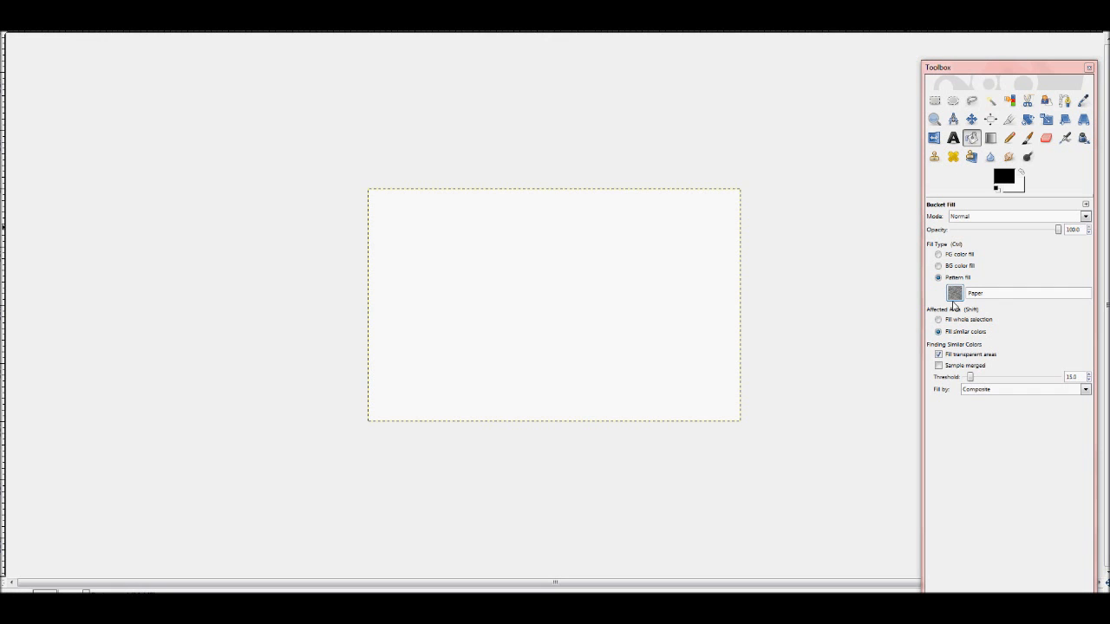
# Step: Fill the GIMP image with the Paper pattern and darken it with a black Paintbrush at opacity 44.0 and scale 10.00
pyautogui.click(650, 326)
pyautogui.click(1028, 138)
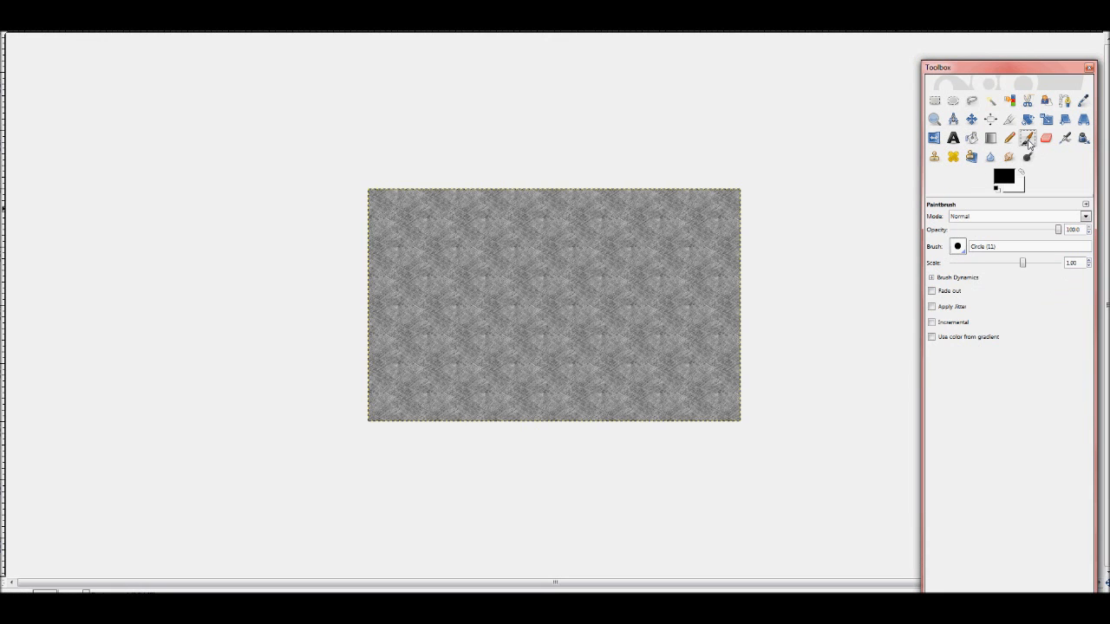
pyautogui.moveTo(1058, 230)
pyautogui.mouseDown()
pyautogui.moveTo(1002, 230)
pyautogui.moveTo(1059, 263)
pyautogui.mouseUp()
pyautogui.moveTo(456, 221)
pyautogui.mouseDown()
pyautogui.moveTo(419, 305)
pyautogui.moveTo(393, 231)
pyautogui.moveTo(590, 399)
pyautogui.moveTo(726, 408)
pyautogui.moveTo(768, 322)
pyautogui.moveTo(524, 204)
pyautogui.moveTo(593, 231)
pyautogui.moveTo(587, 218)
pyautogui.moveTo(630, 357)
pyautogui.mouseUp()
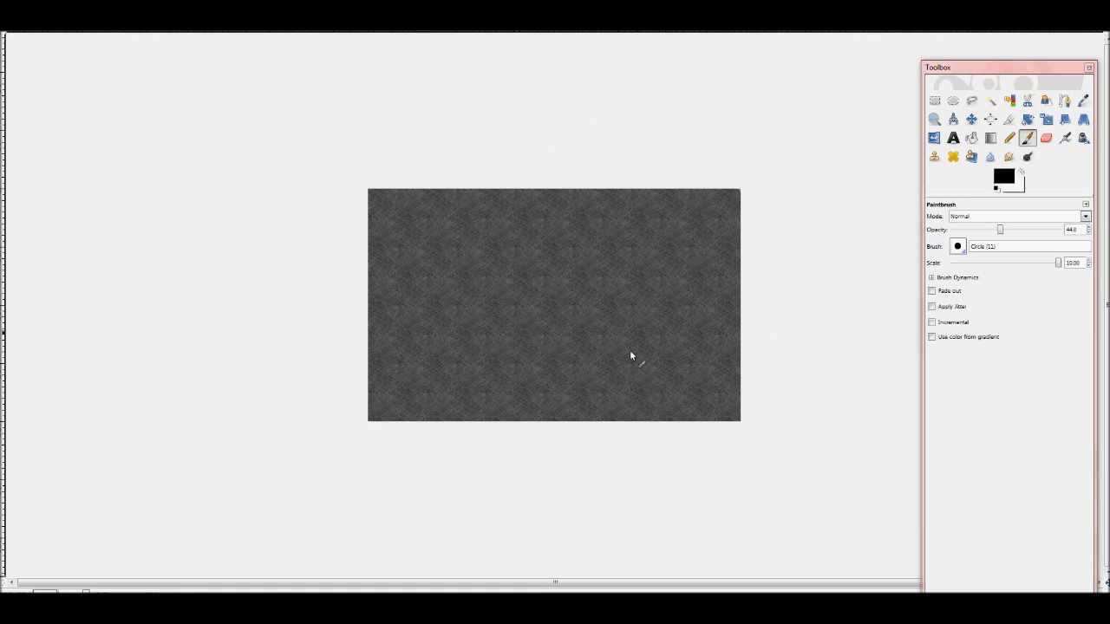
# Step: Darken the whole patterned image with another black Paintbrush coat and undo the extra stroke
pyautogui.moveTo(407, 181)
pyautogui.mouseDown()
pyautogui.moveTo(309, 347)
pyautogui.moveTo(524, 191)
pyautogui.moveTo(571, 233)
pyautogui.moveTo(664, 275)
pyautogui.moveTo(587, 384)
pyautogui.mouseUp()
pyautogui.moveTo(605, 280)
pyautogui.mouseDown()
pyautogui.moveTo(776, 411)
pyautogui.moveTo(630, 181)
pyautogui.moveTo(664, 251)
pyautogui.moveTo(681, 335)
pyautogui.moveTo(713, 214)
pyautogui.moveTo(536, 205)
pyautogui.moveTo(569, 249)
pyautogui.mouseUp()
pyautogui.hotkey('ctrl', 'z')
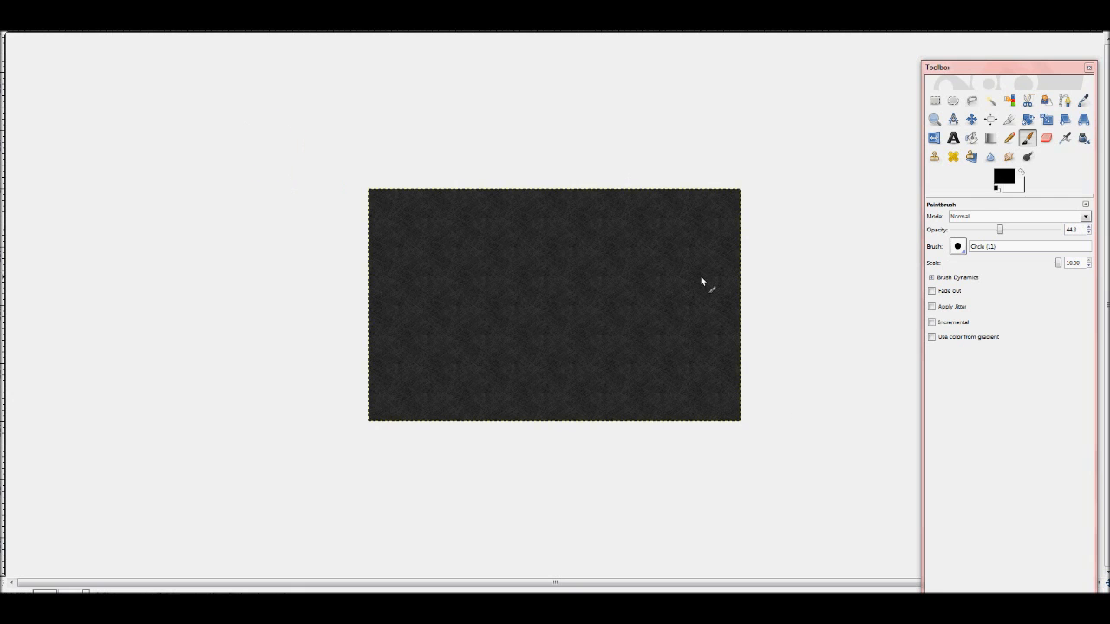
# Step: Make the dark texture seamless with a Map filter
pyautogui.click(201, 12)
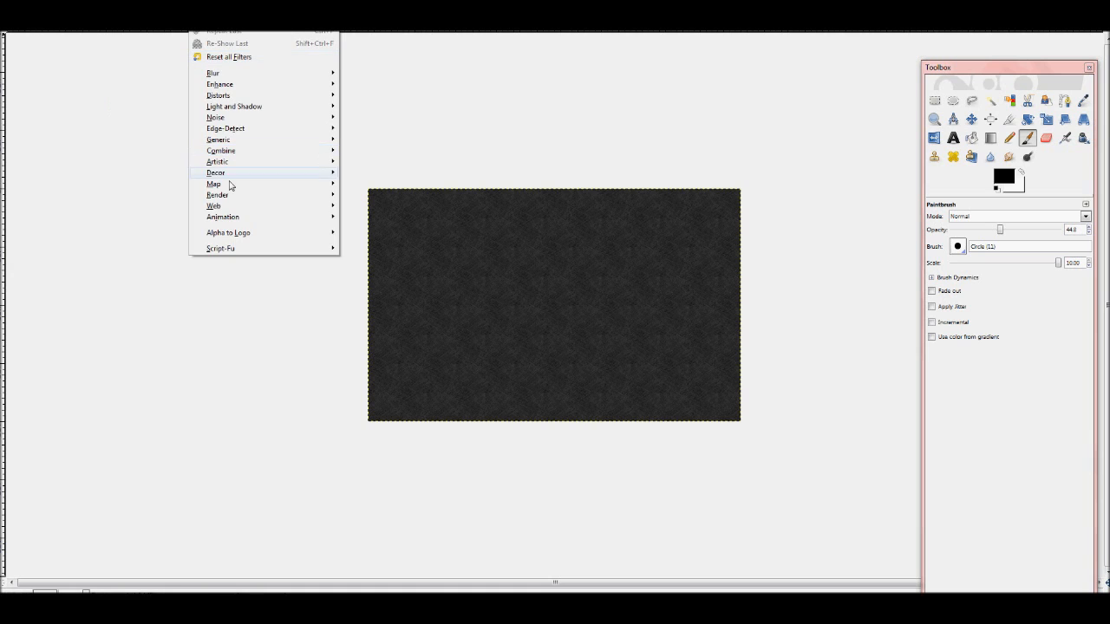
pyautogui.moveTo(230, 186)
pyautogui.click(383, 229)
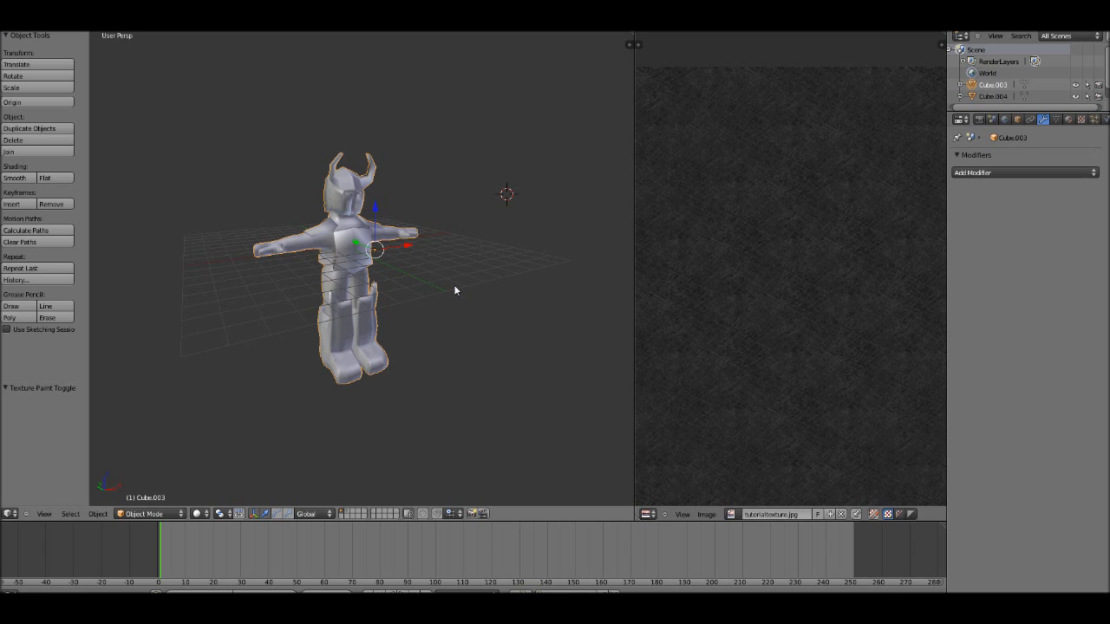
# Step: Switch to Blender and load tutorialtexture.jpg in the image editor for the character
pyautogui.moveTo(457, 290); pyautogui.dragTo(558, 310, button='middle')
pyautogui.scroll(-2, 650, 301)
pyautogui.scroll(-1, 735, 454)
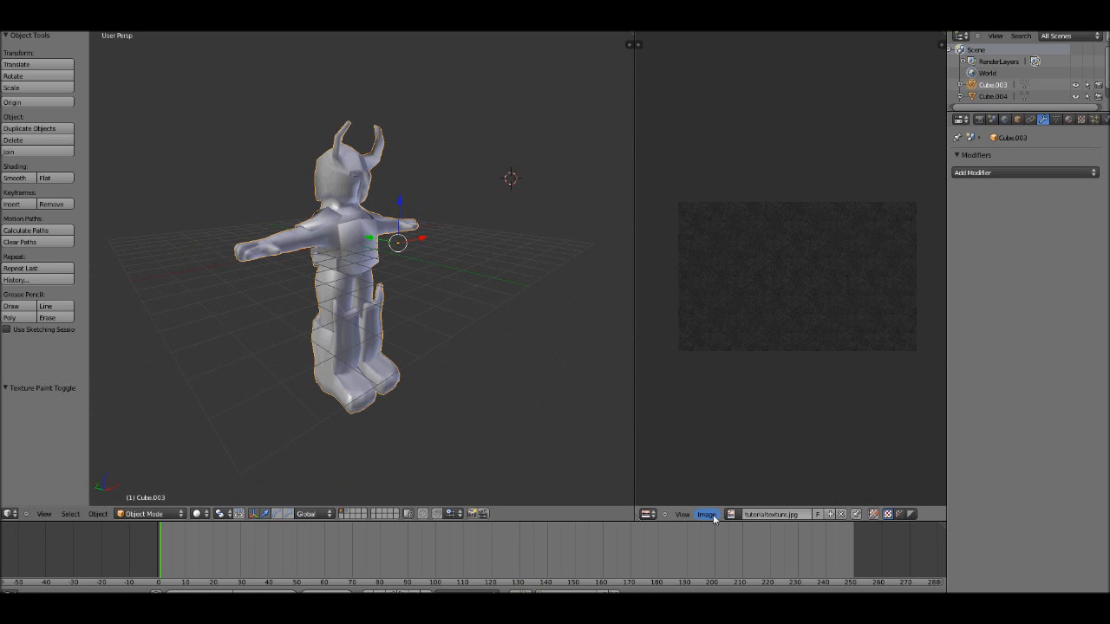
pyautogui.click(707, 515)
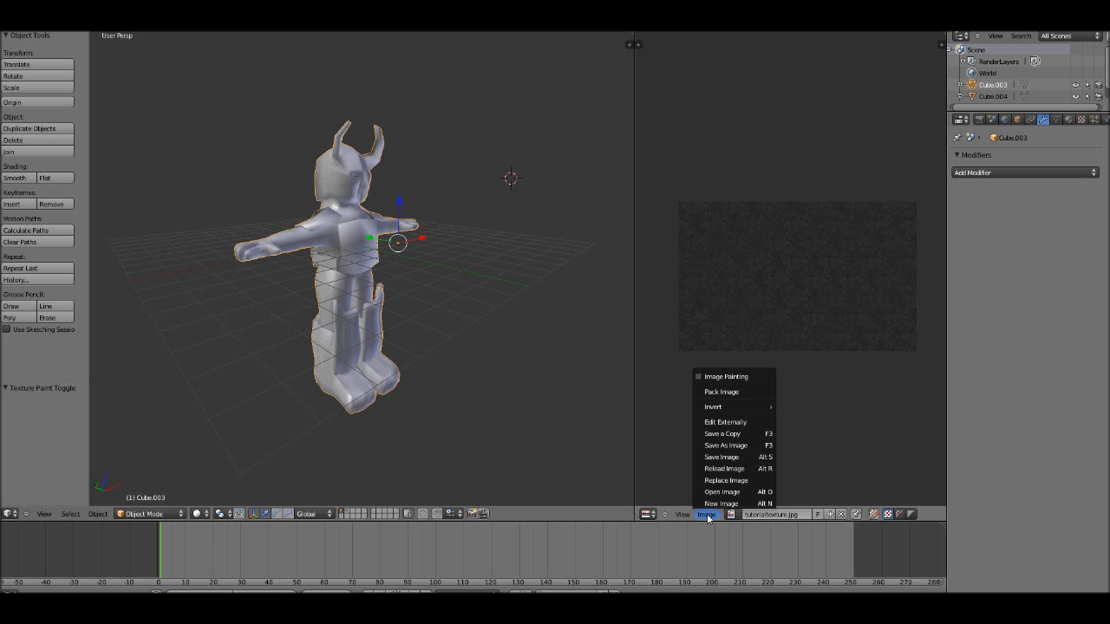
pyautogui.press('Tab')
pyautogui.press('Tab')
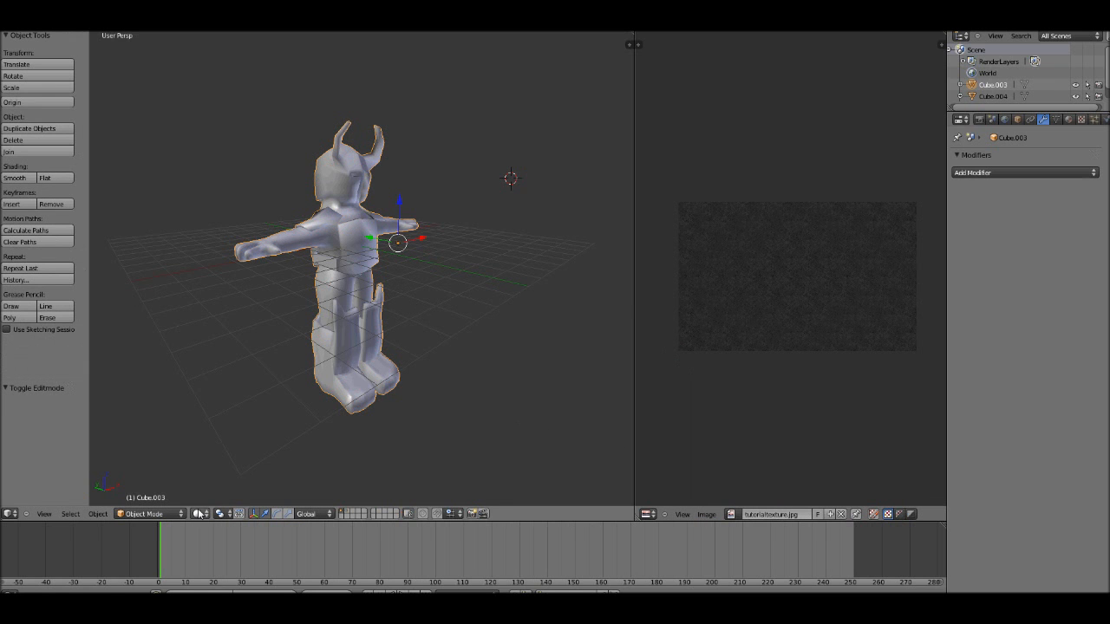
# Step: Set the 3D view shading to Textured and check the image on the whole character in edit and object modes
pyautogui.click(199, 514)
pyautogui.click(202, 464)
pyautogui.press('Tab')
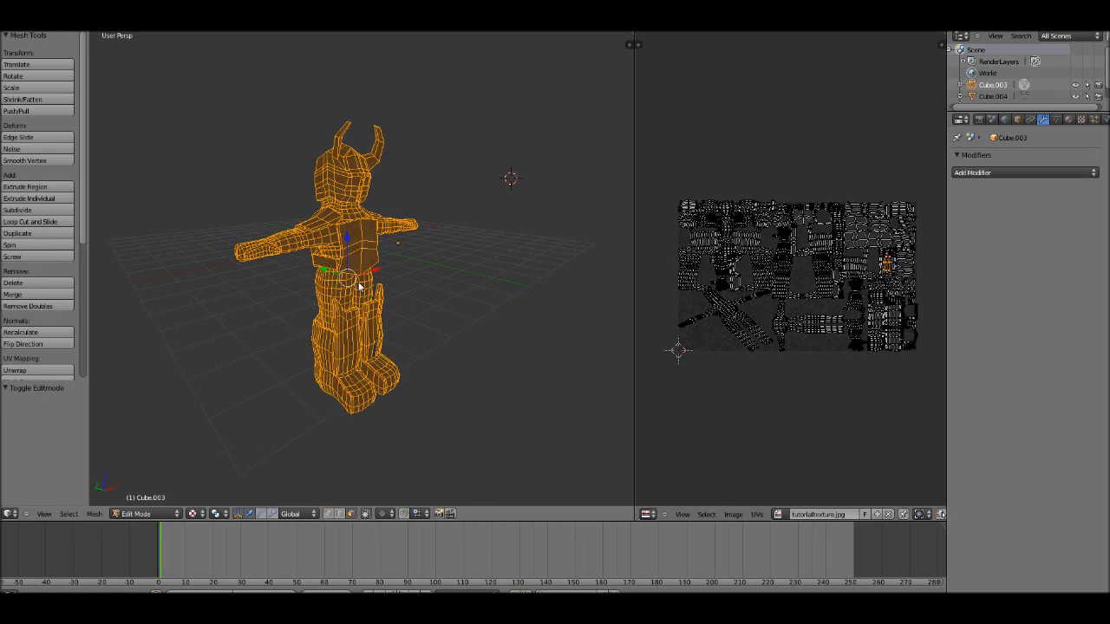
pyautogui.scroll(2, 359, 286)
pyautogui.scroll(3, 795, 318)
pyautogui.scroll(-4, 796, 317)
pyautogui.press('Tab')
pyautogui.press('Tab')
pyautogui.press('a')
pyautogui.press('a')
pyautogui.press('Tab')
pyautogui.press('Tab')
# Step: Select a single lower face of the chest plate and rotate its UV face by about 504 degrees
pyautogui.press('a')
pyautogui.press('a')
pyautogui.press('a')
pyautogui.rightClick(330, 251)
pyautogui.scroll(5, 363, 258)
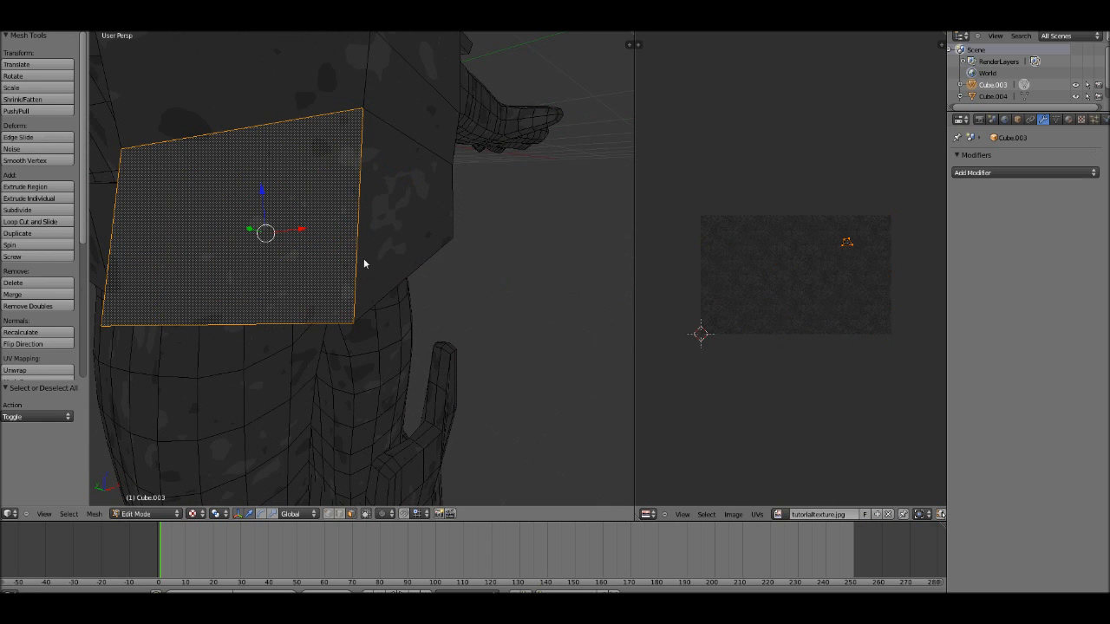
pyautogui.press('r')
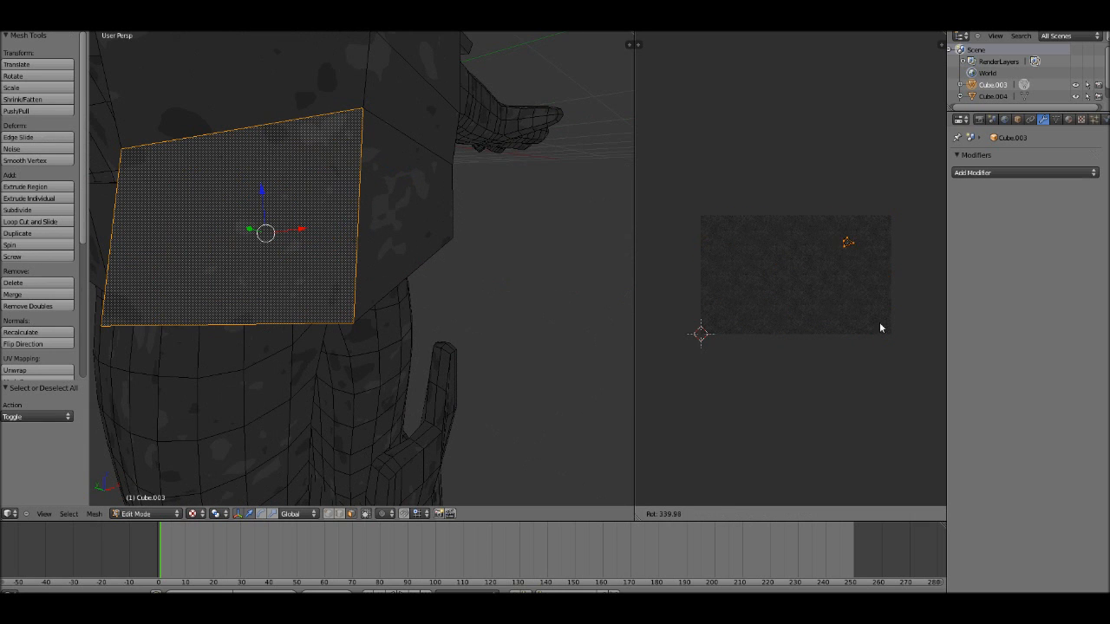
pyautogui.click(841, 227)
pyautogui.scroll(-5, 332, 284)
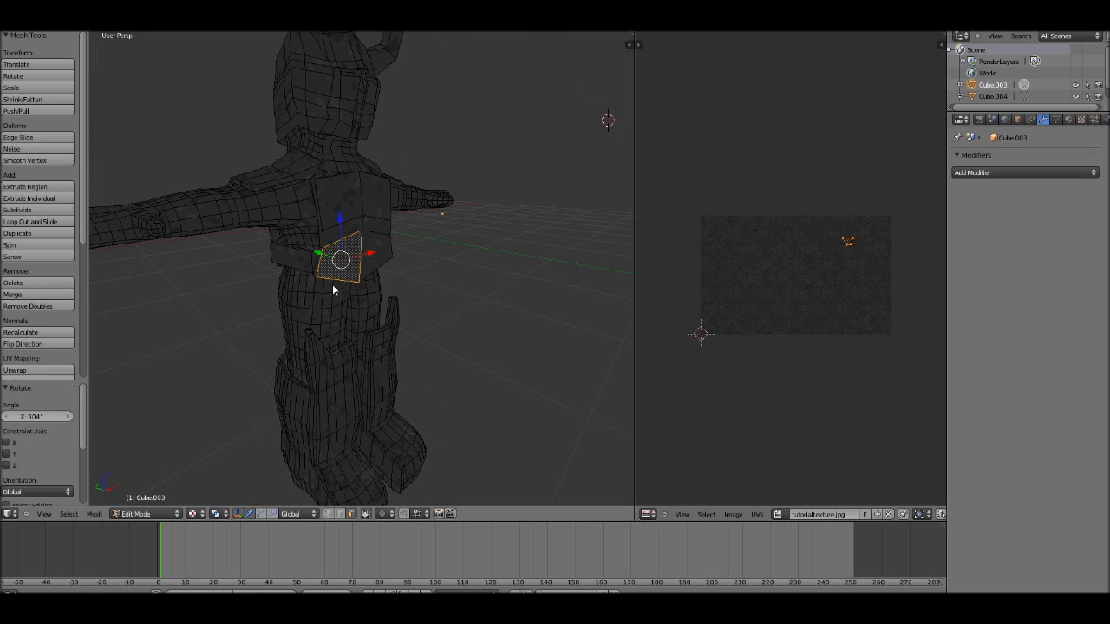
# Step: Clear the selection, check the texture in object mode and select one upper face of the chest plate
pyautogui.press('a')
pyautogui.press('Tab')
pyautogui.moveTo(424, 313); pyautogui.dragTo(368, 262, button='middle')
pyautogui.scroll(-3, 415, 316)
pyautogui.press('Tab')
pyautogui.press('a')
pyautogui.scroll(4, 369, 263)
pyautogui.rightClick(303, 191)
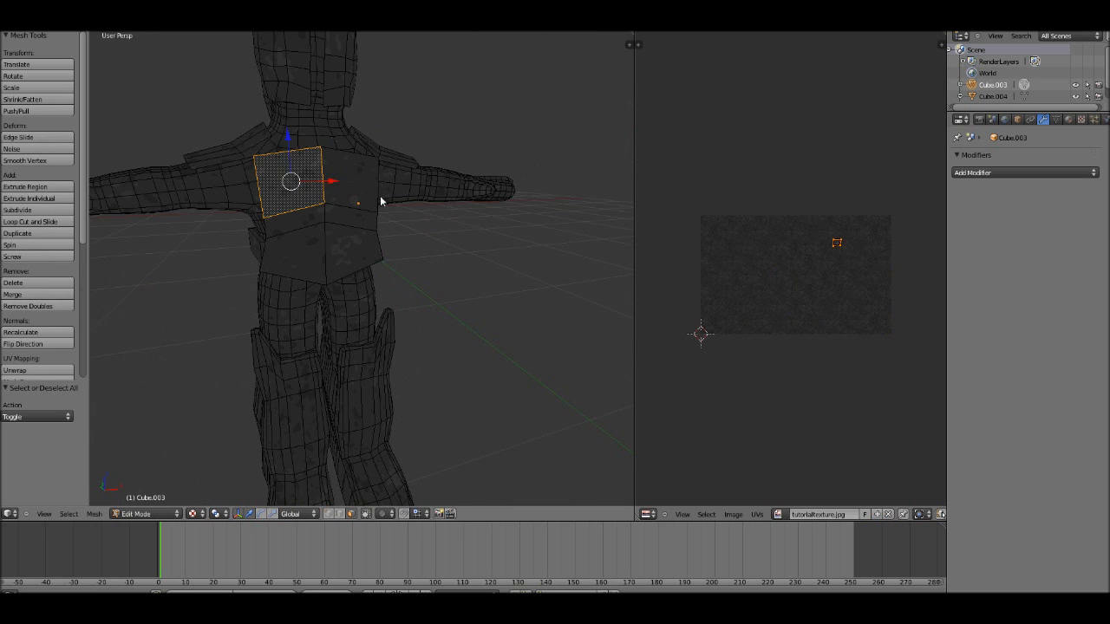
# Step: Examine the texture on the character's chest, helmet and horns in object and edit modes
pyautogui.press('Tab')
pyautogui.scroll(-3, 392, 204)
pyautogui.moveTo(394, 205); pyautogui.dragTo(388, 332, button='middle')
pyautogui.press('Tab')
pyautogui.scroll(6, 416, 255)
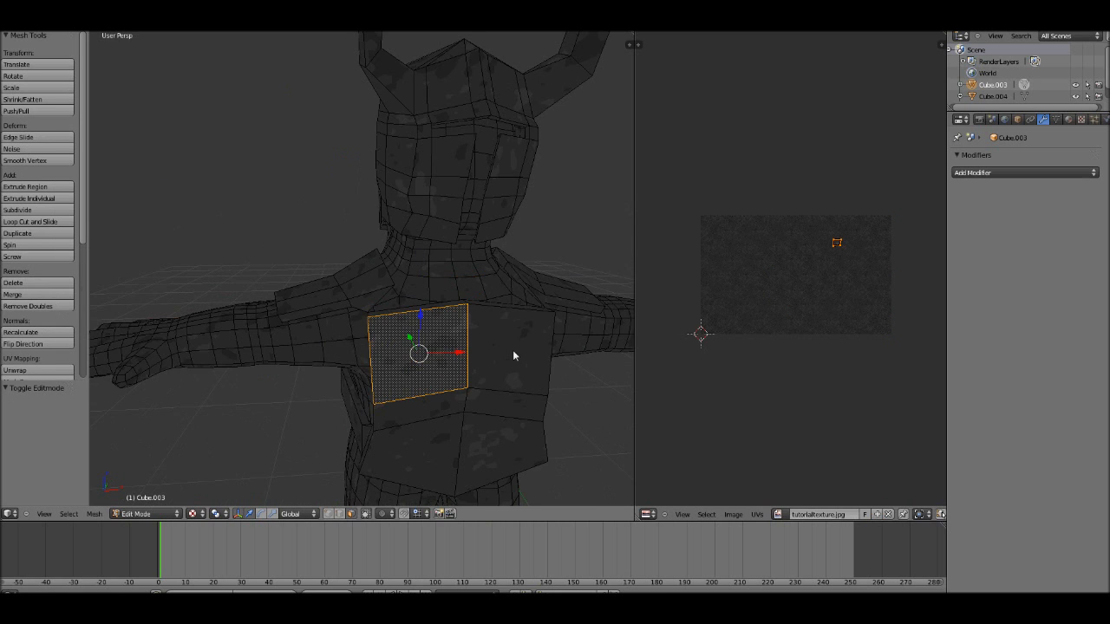
pyautogui.press('Tab')
pyautogui.scroll(-5, 390, 260)
pyautogui.moveTo(385, 278); pyautogui.dragTo(436, 306, button='middle')
# Step: Add the remaining five front faces of the chest plate to the selection in edit mode
pyautogui.press('Tab')
pyautogui.scroll(5, 431, 298)
pyautogui.keyDown('shift'); pyautogui.rightClick(400, 169); pyautogui.keyUp('shift')
pyautogui.keyDown('shift'); pyautogui.rightClick(399, 203); pyautogui.keyUp('shift')
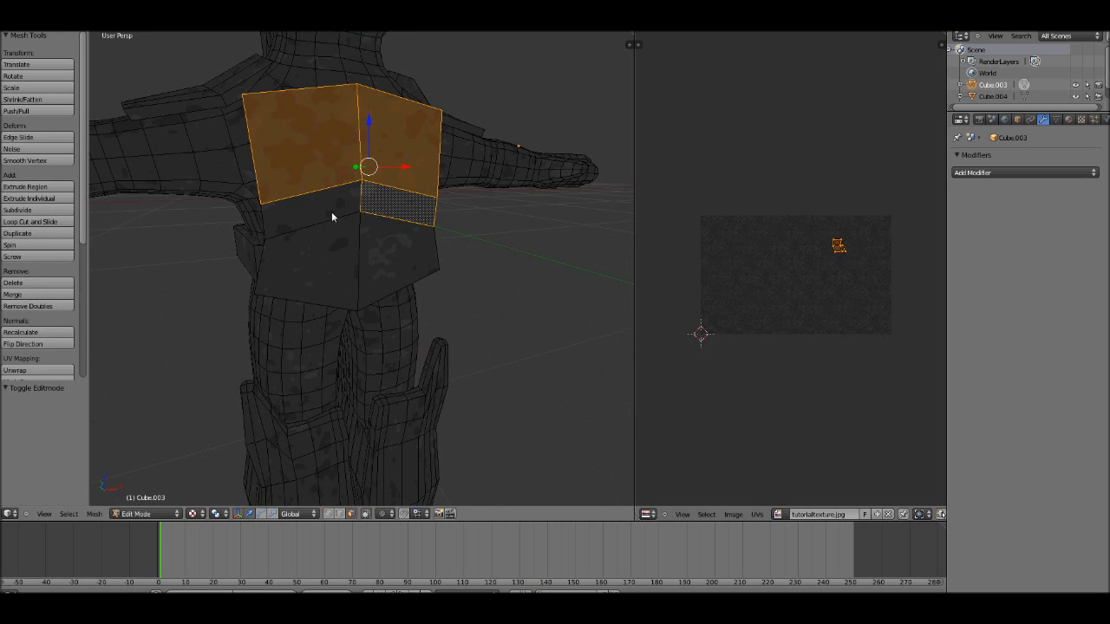
pyautogui.keyDown('shift'); pyautogui.rightClick(330, 212); pyautogui.keyUp('shift')
pyautogui.keyDown('shift'); pyautogui.rightClick(321, 257); pyautogui.keyUp('shift')
pyautogui.keyDown('shift'); pyautogui.rightClick(393, 258); pyautogui.keyUp('shift')
# Step: Create a new black image for the selected chest plate faces and view the result in object mode
pyautogui.click(733, 514)
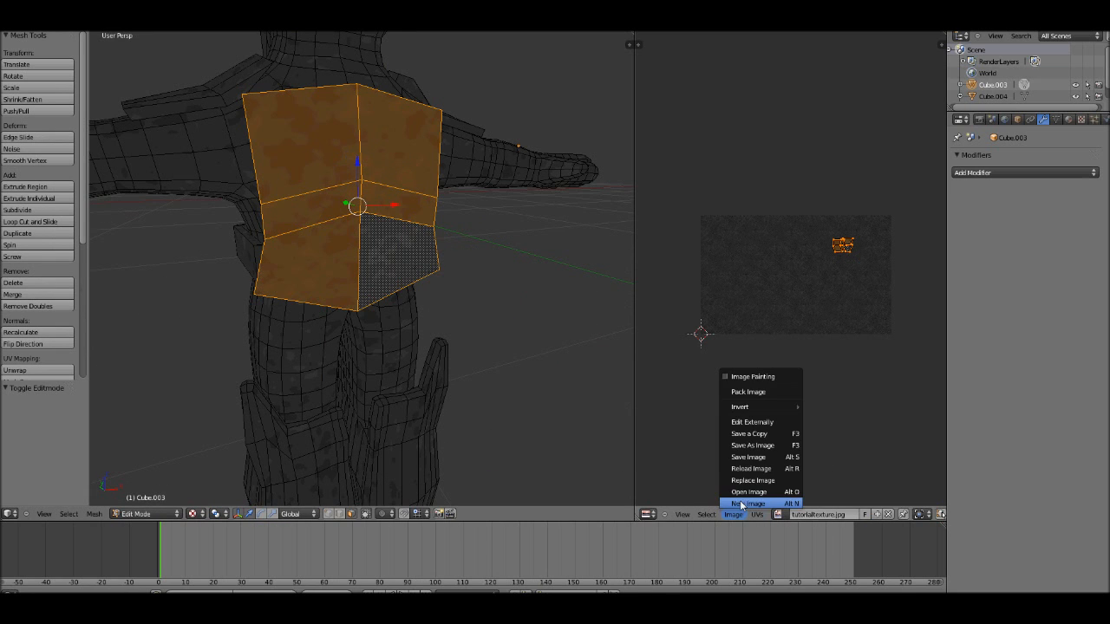
pyautogui.click(743, 509)
pyautogui.click(749, 546)
pyautogui.click(746, 589)
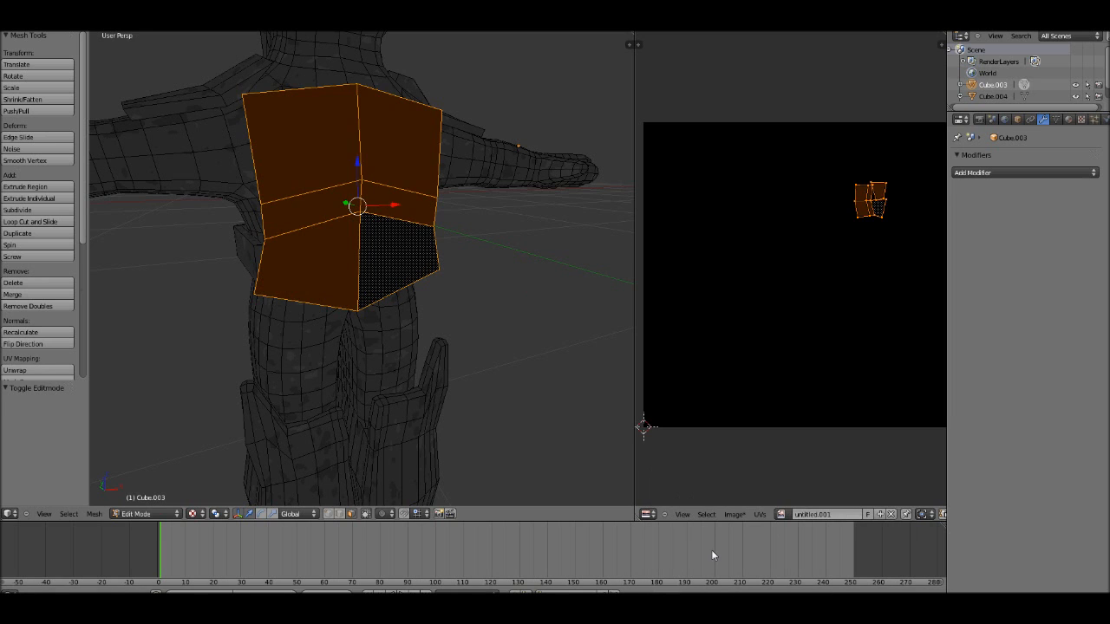
pyautogui.press('Tab')
pyautogui.moveTo(486, 274); pyautogui.dragTo(440, 295, button='middle')
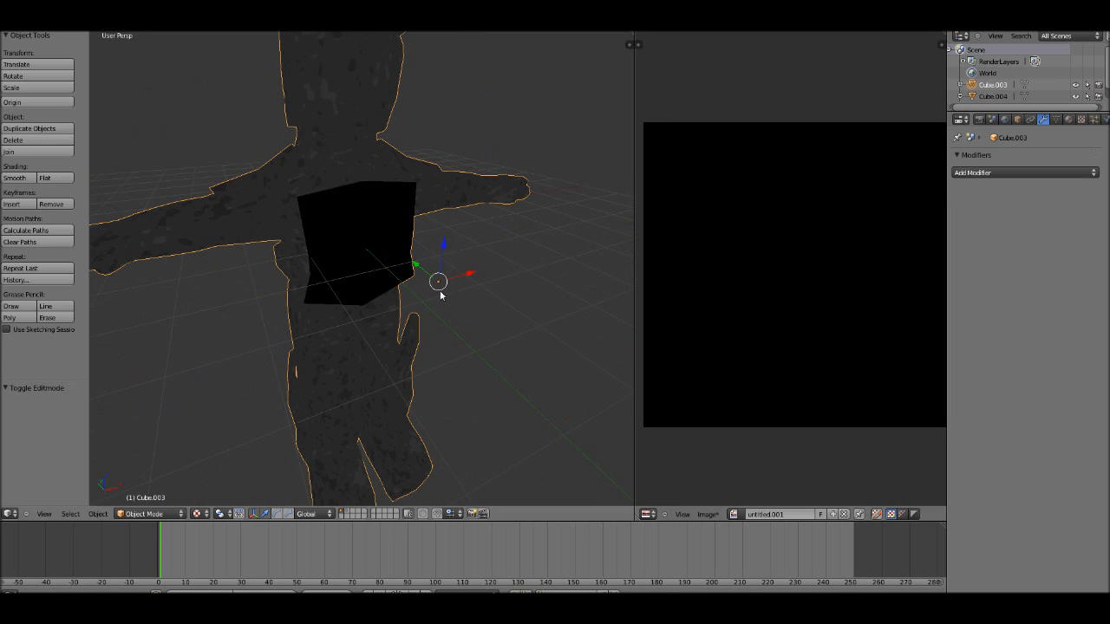
# Step: Examine the black chest plate faces against the textured body from several angles in object mode
pyautogui.moveTo(337, 295); pyautogui.dragTo(198, 283, button='middle')
pyautogui.scroll(-4, 198, 283)
pyautogui.moveTo(280, 303); pyautogui.dragTo(414, 307, button='middle')
pyautogui.scroll(3, 341, 228)
pyautogui.moveTo(342, 228); pyautogui.dragTo(353, 311, button='middle')
pyautogui.scroll(5, 400, 222)
pyautogui.scroll(-6, 444, 258)
pyautogui.moveTo(606, 359); pyautogui.dragTo(433, 351, button='middle')
# Step: Select all of the character's faces in edit mode and assign tutorialtexture.jpg to them
pyautogui.click(733, 515)
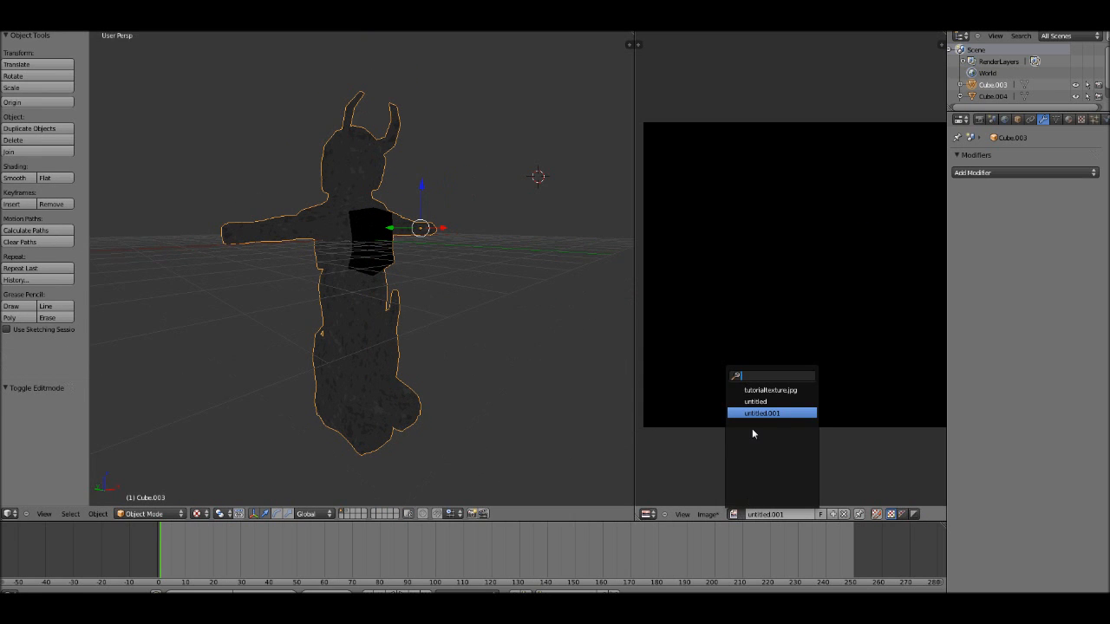
pyautogui.click(768, 385)
pyautogui.press('Tab')
pyautogui.press('Tab')
pyautogui.press('a')
pyautogui.press('Tab')
pyautogui.press('a')
pyautogui.press('a')
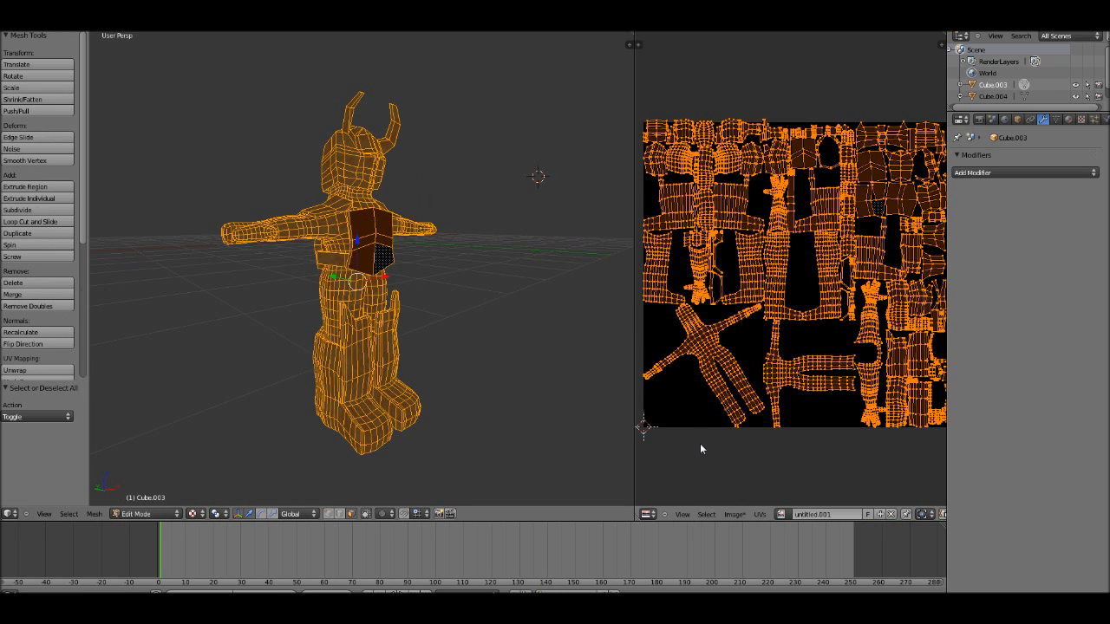
pyautogui.click(781, 515)
pyautogui.click(799, 396)
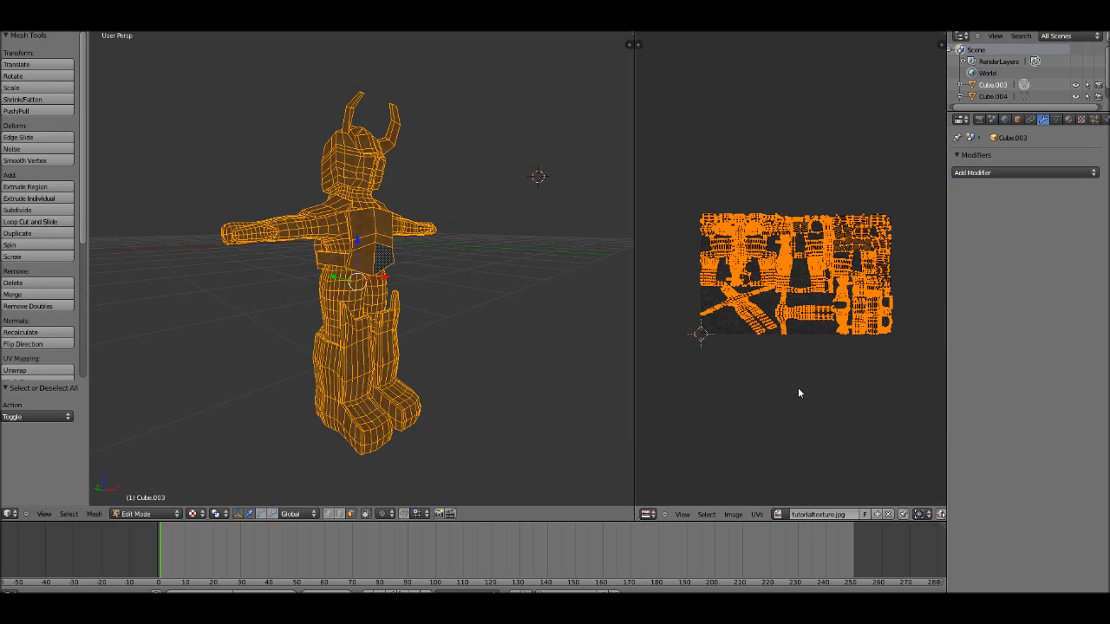
# Step: Enlarge the whole UV layout over the texture image and check the texture density in object mode
pyautogui.scroll(2, 401, 317)
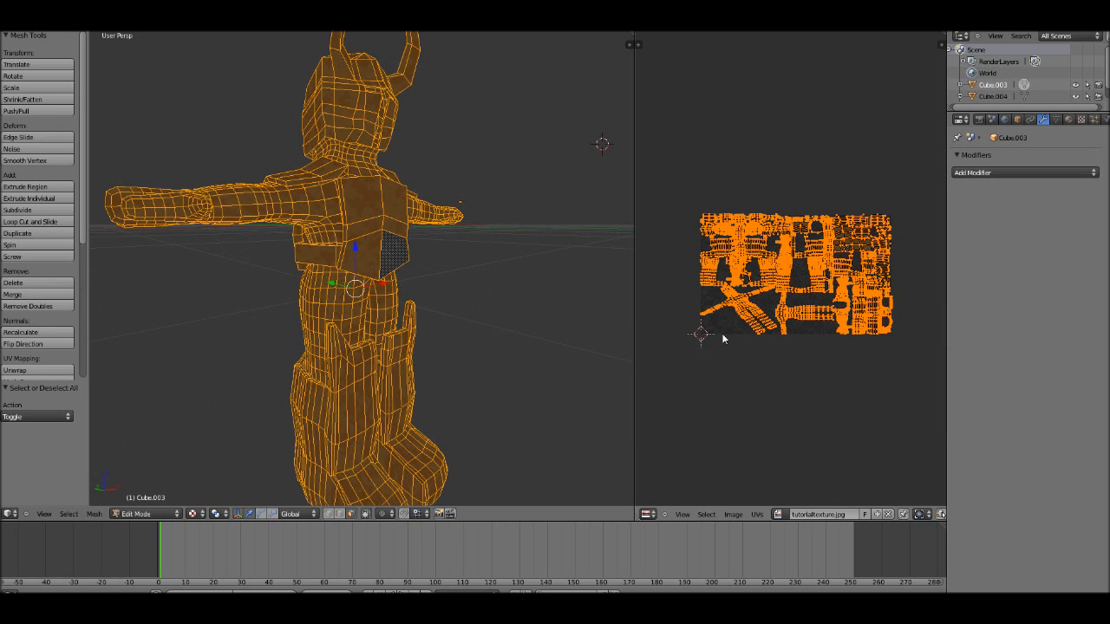
pyautogui.press('s')
pyautogui.click(682, 372)
pyautogui.press('Tab')
pyautogui.scroll(1, 371, 300)
# Step: Scale the UV layout up two more times, beyond the image bounds, checking the texture in object mode after each change
pyautogui.press('Tab')
pyautogui.press('s')
pyautogui.click(643, 400)
pyautogui.press('Tab')
pyautogui.scroll(1, 437, 330)
pyautogui.press('Tab')
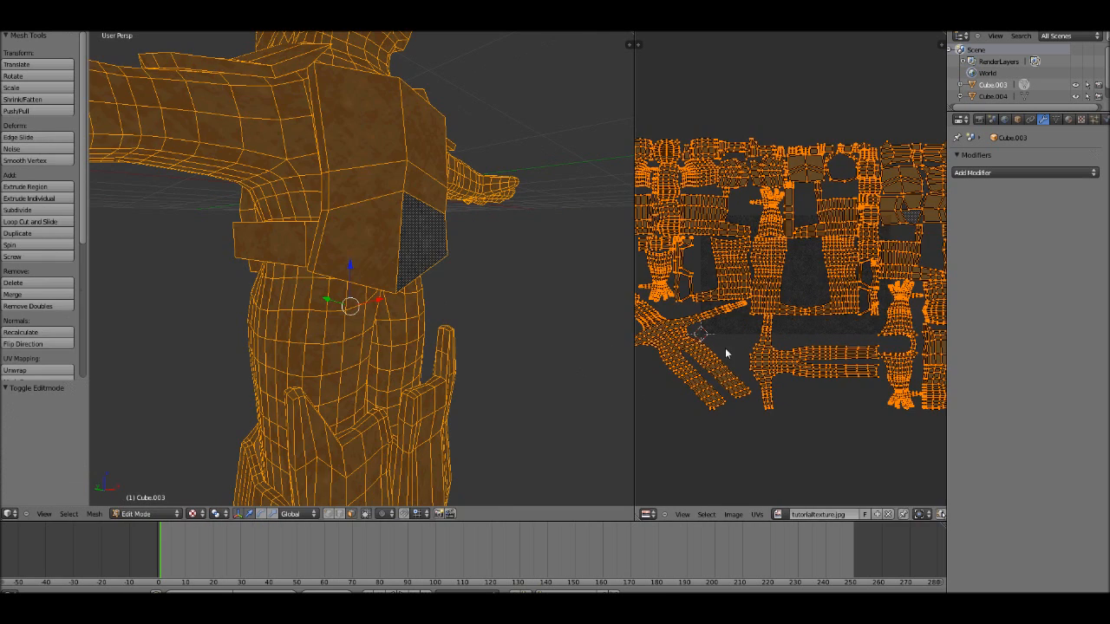
pyautogui.press('s')
pyautogui.click(732, 359)
pyautogui.press('Tab')
pyautogui.scroll(-3, 360, 314)
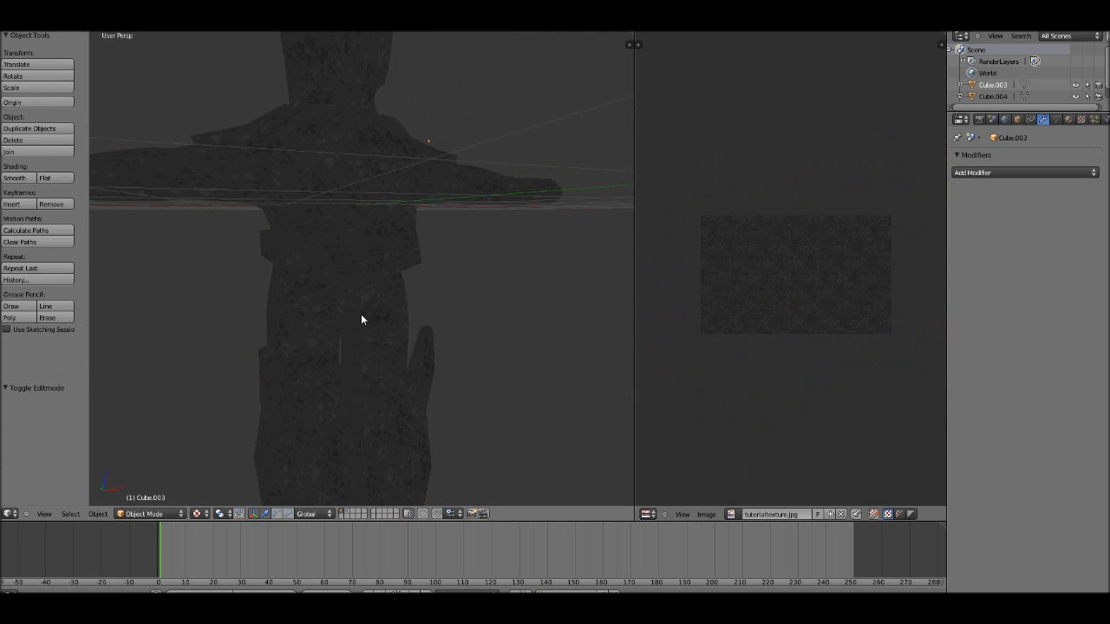
# Step: Inspect the retextured character from the front and select it in object mode
pyautogui.scroll(-2, 362, 293)
pyautogui.moveTo(365, 285); pyautogui.dragTo(400, 286, button='middle')
pyautogui.scroll(4, 400, 280)
pyautogui.rightClick(340, 303)
pyautogui.scroll(-3, 342, 303)
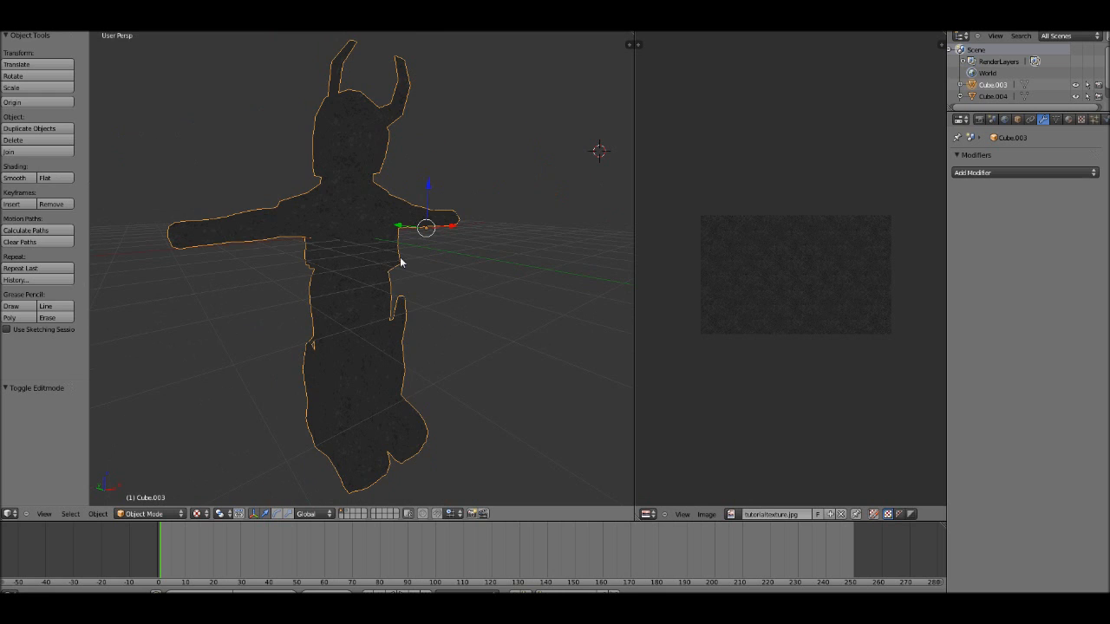
# Step: Clear the selection and select the six front faces of the chest plate in edit mode
pyautogui.press('a')
pyautogui.moveTo(400, 259)
pyautogui.mouseDown(button='middle')
pyautogui.moveTo(384, 277)
pyautogui.moveTo(384, 268)
pyautogui.mouseUp(button='middle')
pyautogui.moveTo(404, 203); pyautogui.dragTo(384, 321, button='middle')
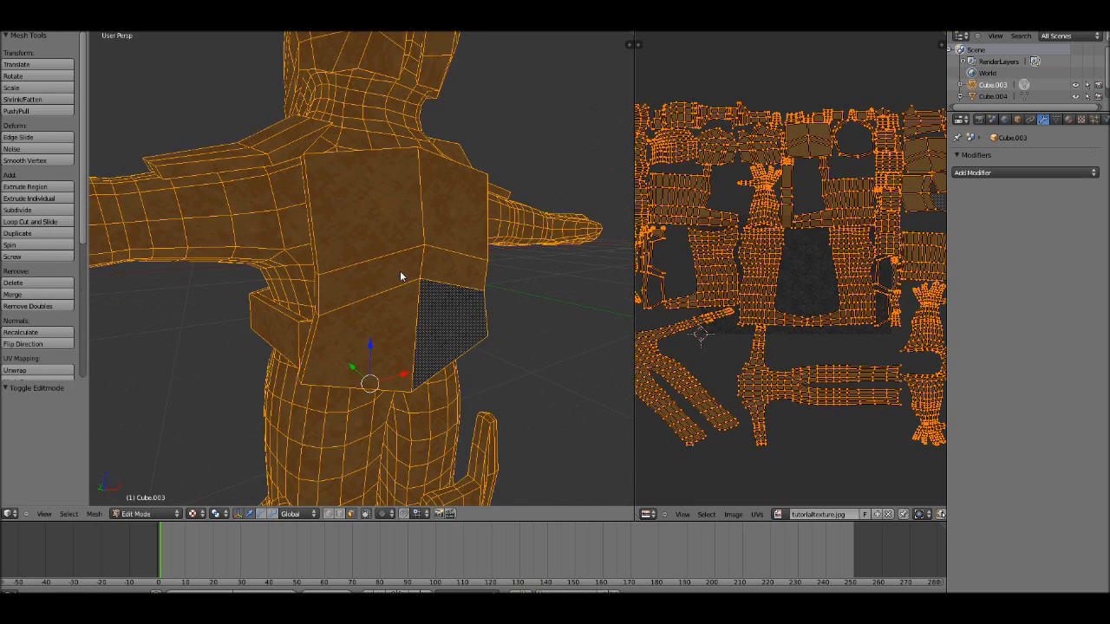
pyautogui.rightClick(408, 234)
pyautogui.keyDown('shift'); pyautogui.rightClick(441, 227); pyautogui.keyUp('shift')
pyautogui.keyDown('shift'); pyautogui.rightClick(446, 287); pyautogui.keyUp('shift')
pyautogui.keyDown('shift'); pyautogui.rightClick(385, 344); pyautogui.keyUp('shift')
pyautogui.keyDown('shift'); pyautogui.rightClick(369, 278); pyautogui.keyUp('shift')
pyautogui.keyDown('shift'); pyautogui.rightClick(456, 270); pyautogui.keyUp('shift')
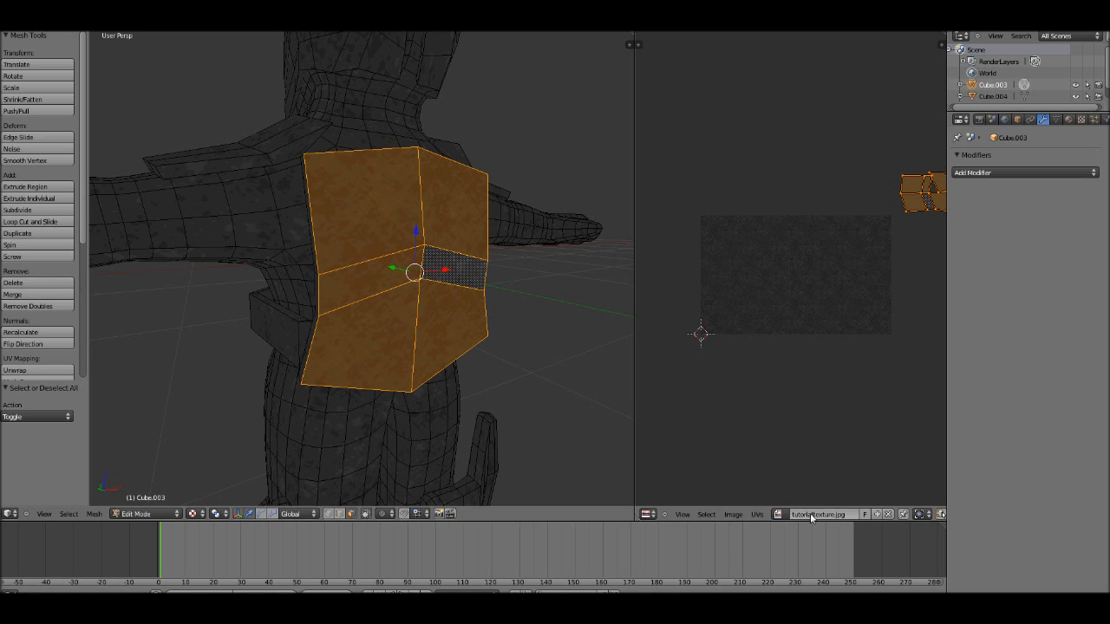
# Step: Assign the image untitled.001 to the selected chest plate faces and view the character in object mode
pyautogui.click(779, 515)
pyautogui.click(792, 414)
pyautogui.press('Tab')
pyautogui.scroll(-10, 400, 327)
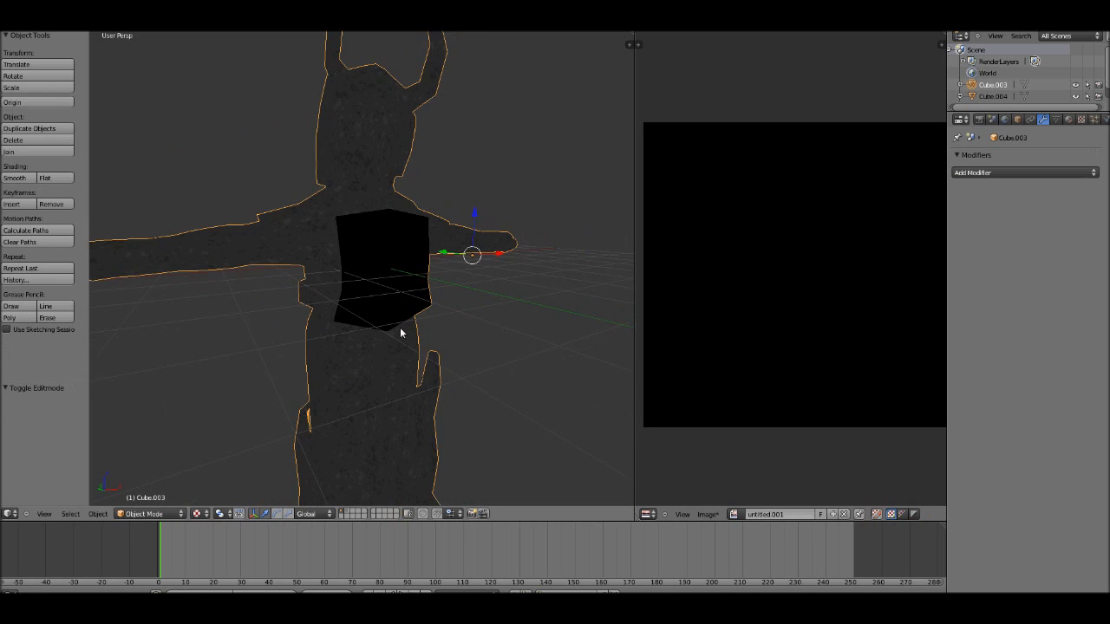
pyautogui.moveTo(411, 306)
pyautogui.mouseDown(button='middle')
pyautogui.moveTo(233, 313)
pyautogui.moveTo(570, 310)
pyautogui.moveTo(393, 310)
pyautogui.mouseUp(button='middle')
pyautogui.scroll(3, 393, 310)
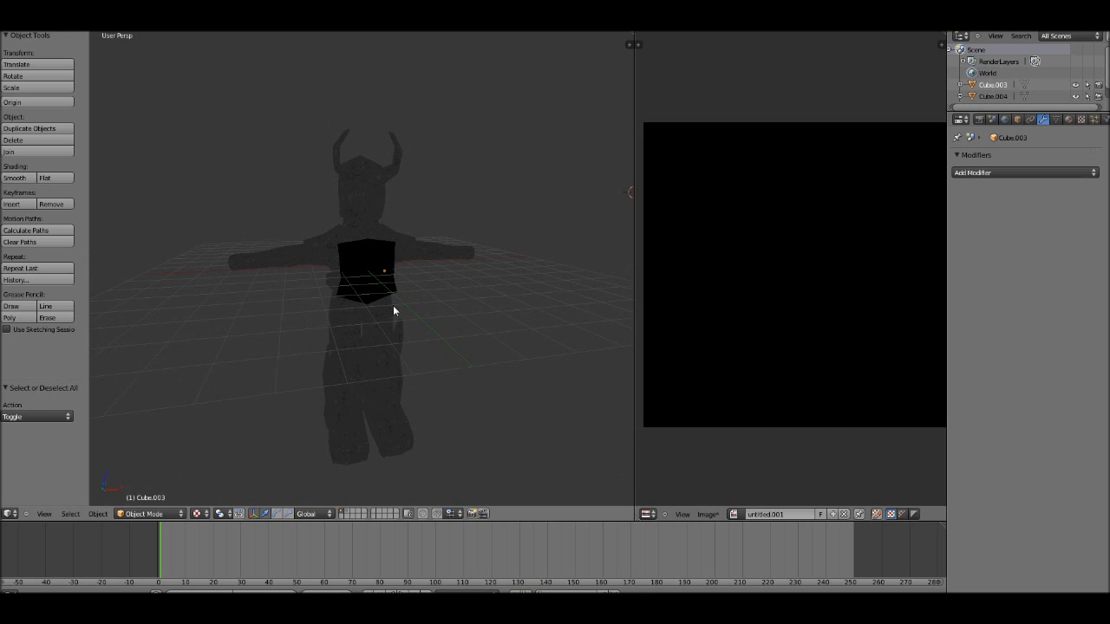